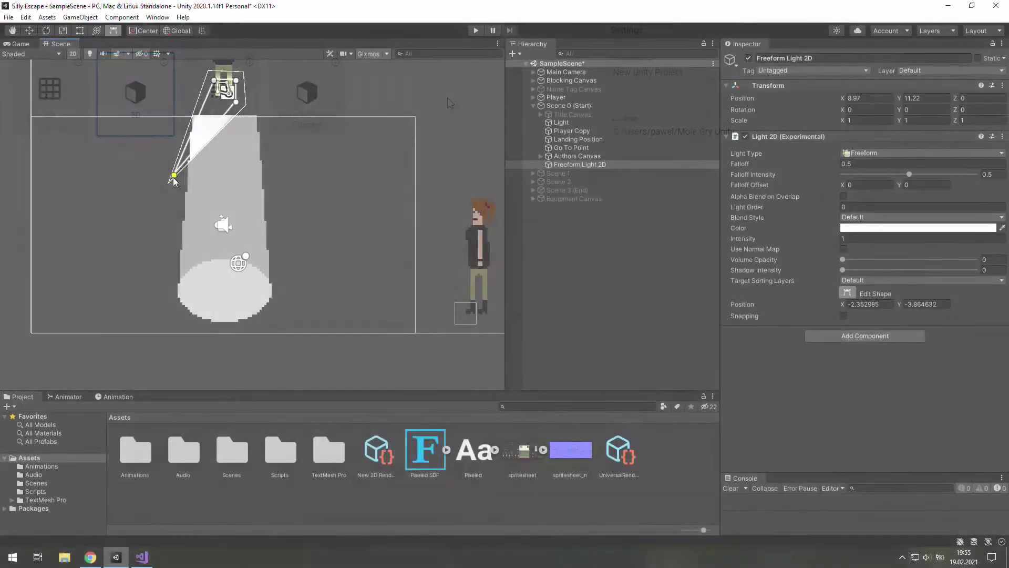
Drag the Freeform light's vertices out into a wide trapezoid cone
drag(172, 172, 173, 321)
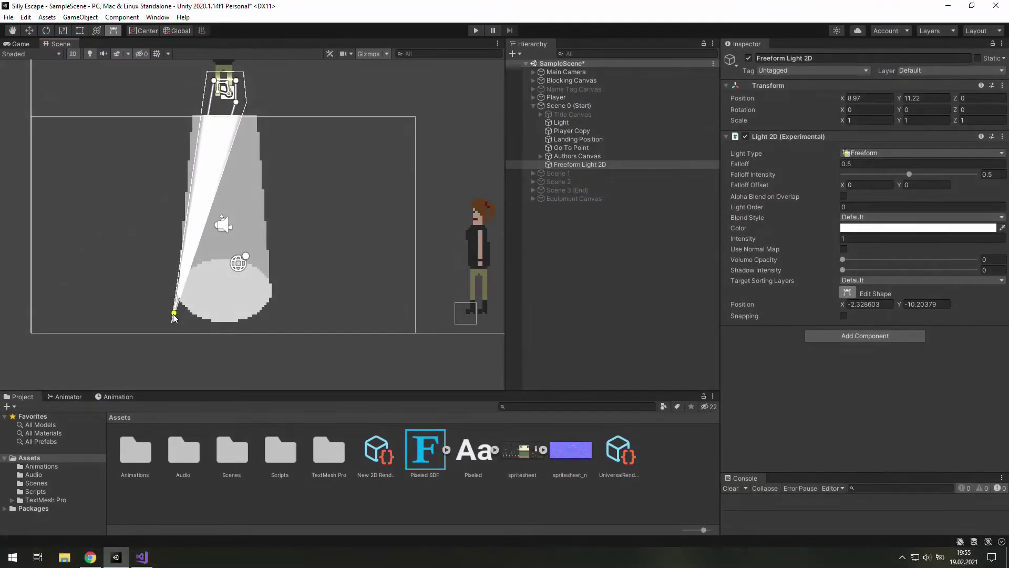
mouse_move(234, 108)
mouse_down()
mouse_move(255, 153)
mouse_move(273, 320)
mouse_up()
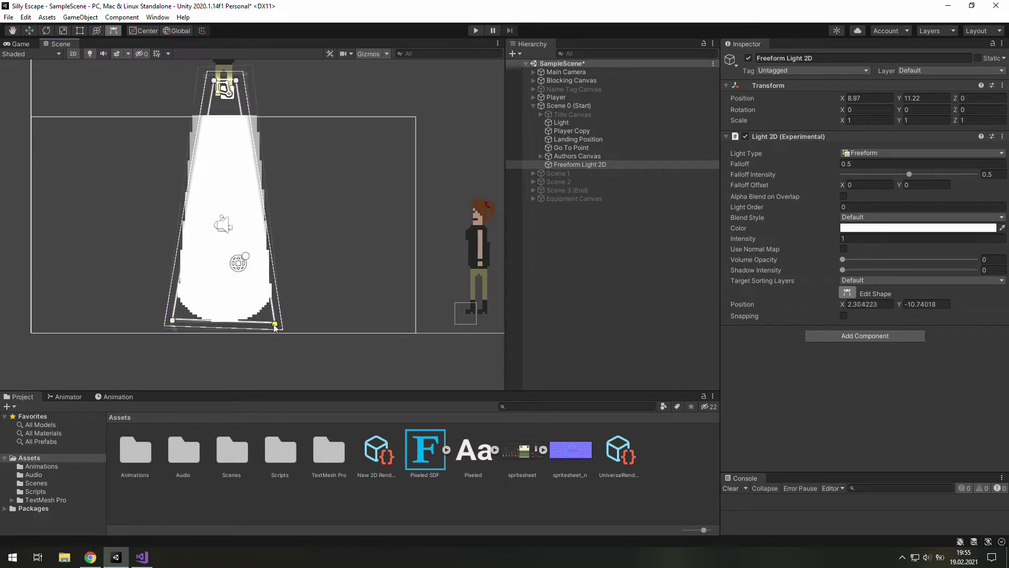
drag(239, 81, 246, 74)
drag(214, 81, 206, 76)
drag(172, 320, 176, 326)
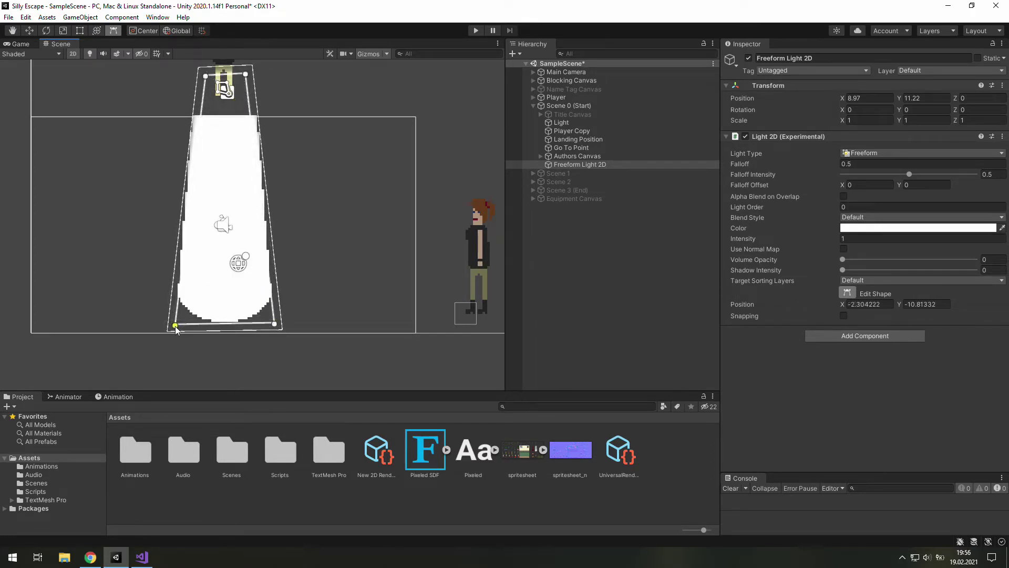
In the Game view, set the light intensity to 0.2 and enable Use Normal Map
click(19, 44)
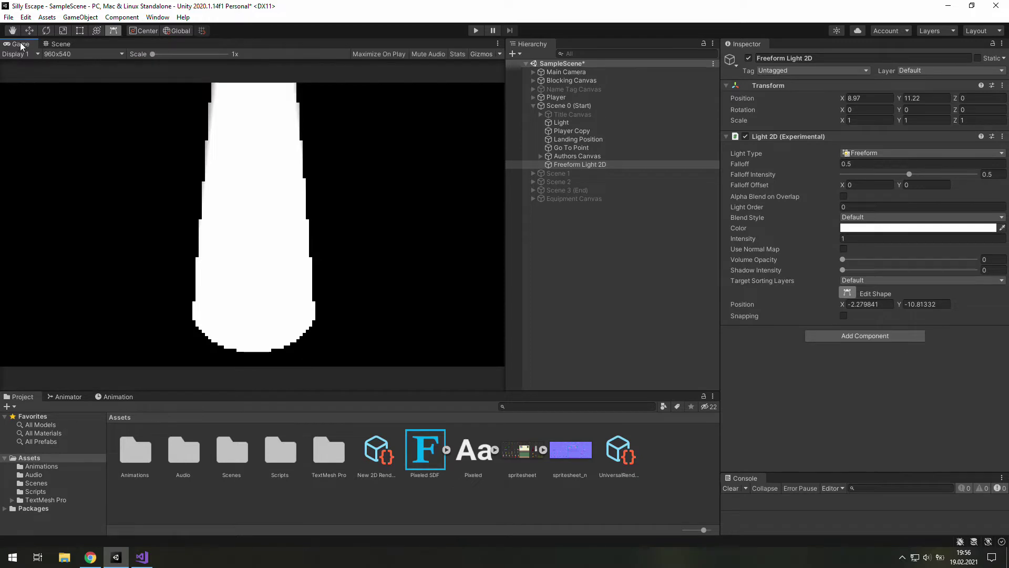
click(878, 237)
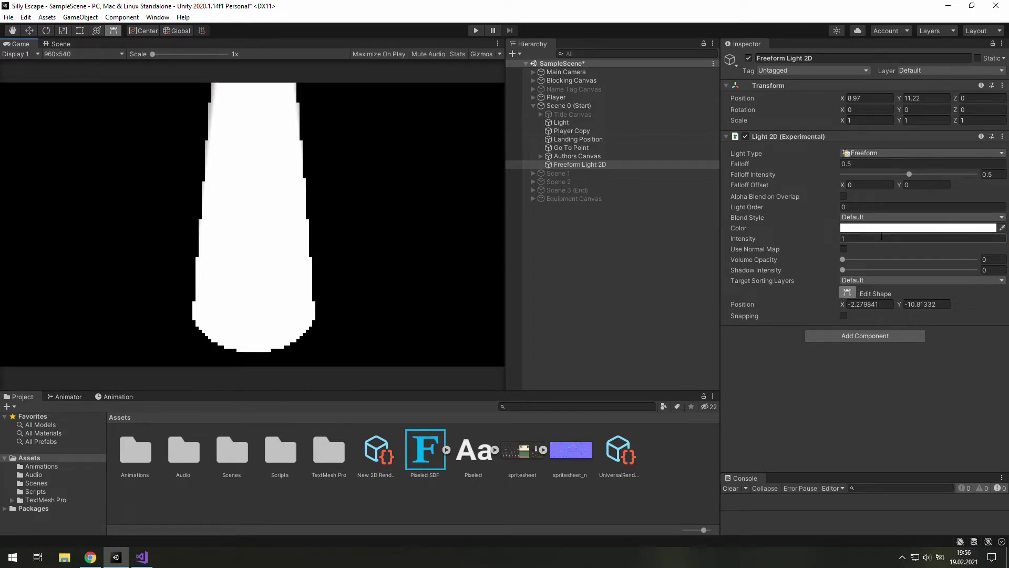
text(2)
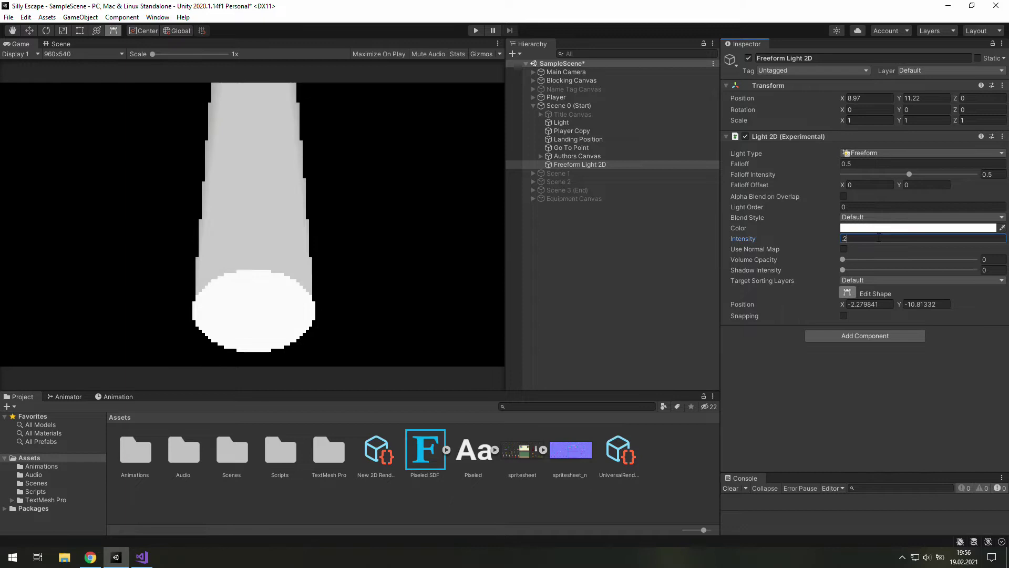
key(Return)
click(845, 250)
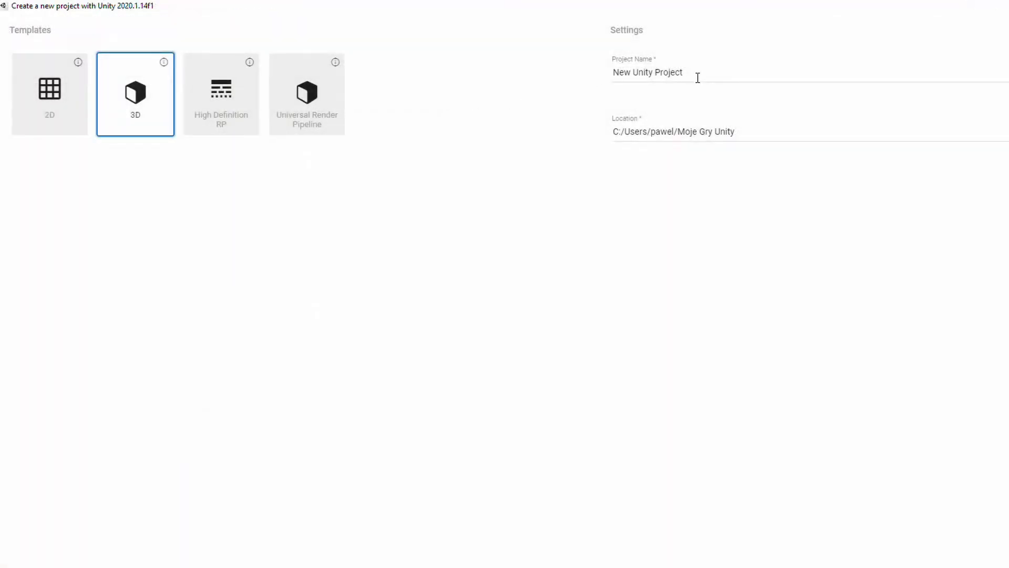
Create a new project from the 2D template named 'Silly Escape'
click(681, 73)
key(ctrl+a)
text(Silly Escape)
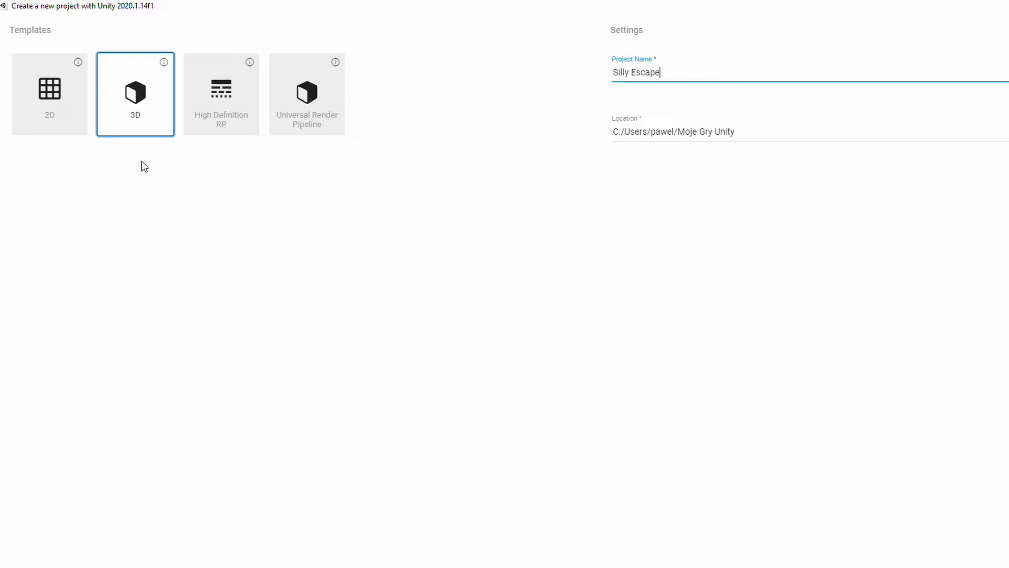
click(76, 131)
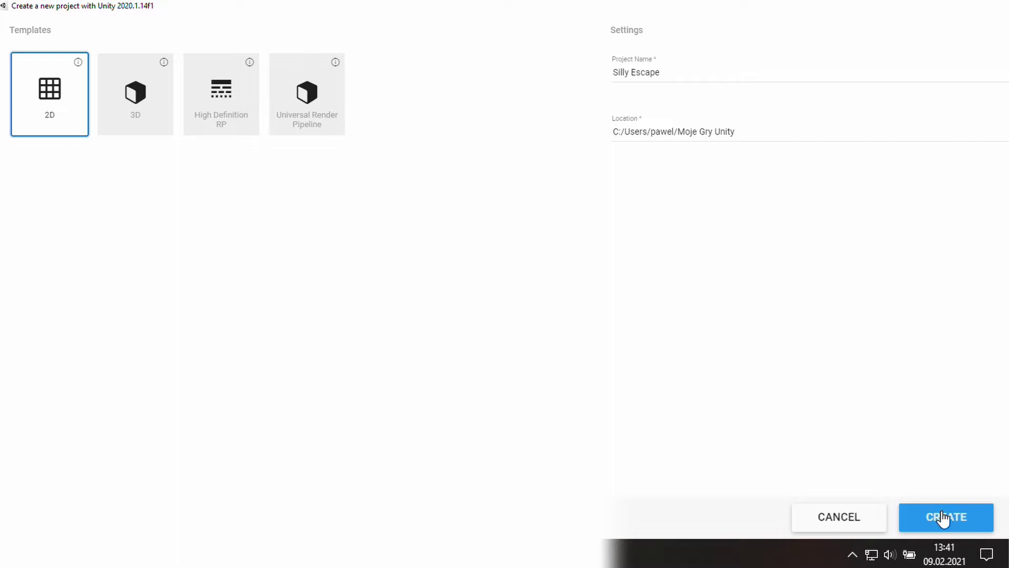
click(946, 519)
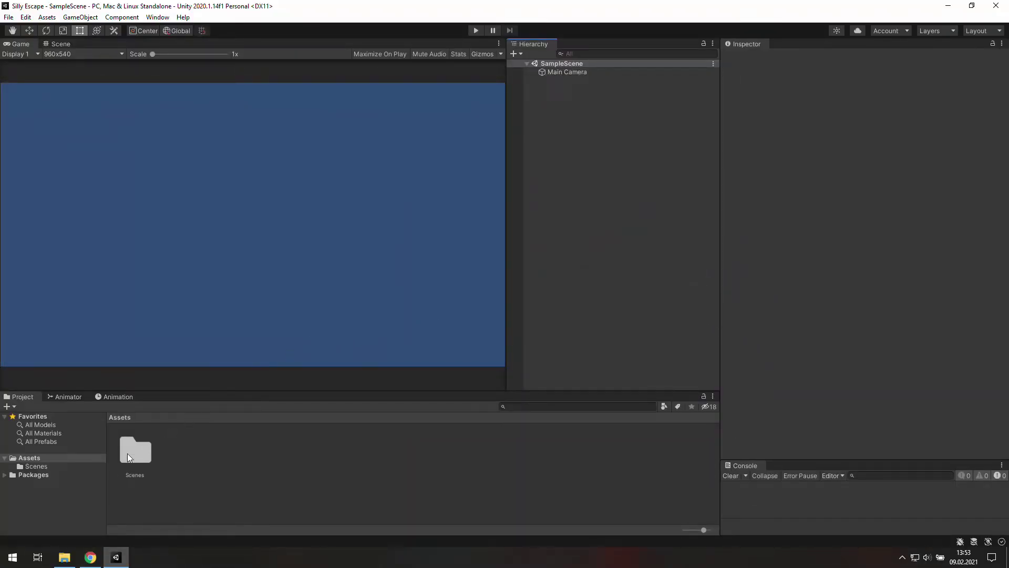
Import spritesheet.png from File Explorer into Assets and drag it into the scene
click(65, 557)
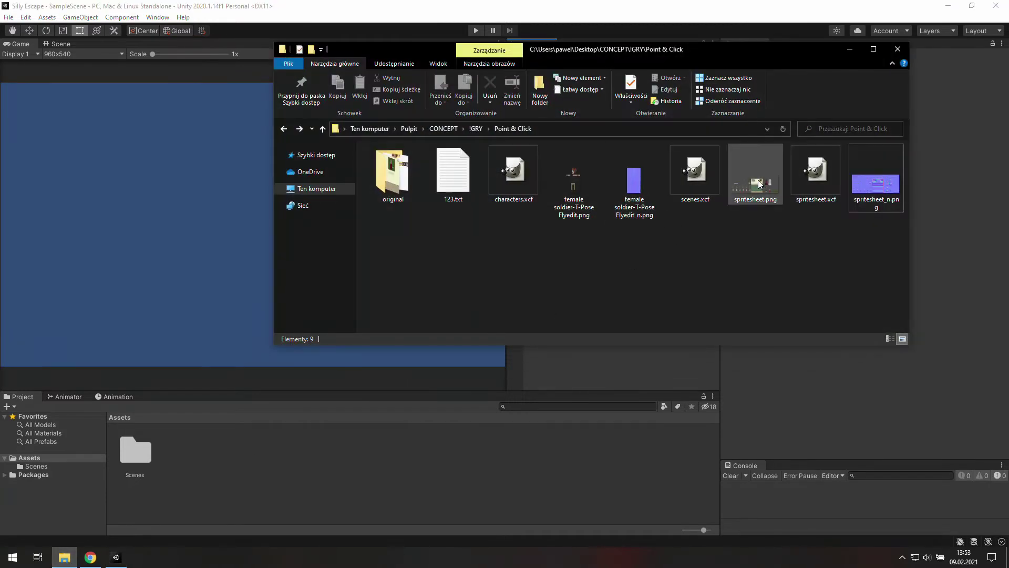
drag(760, 184, 513, 478)
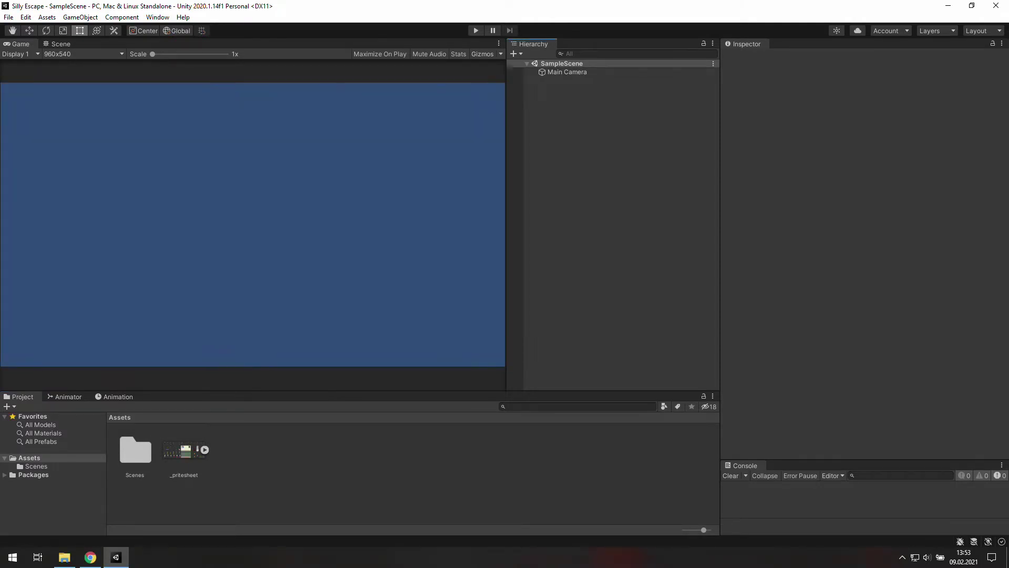
drag(183, 451, 586, 149)
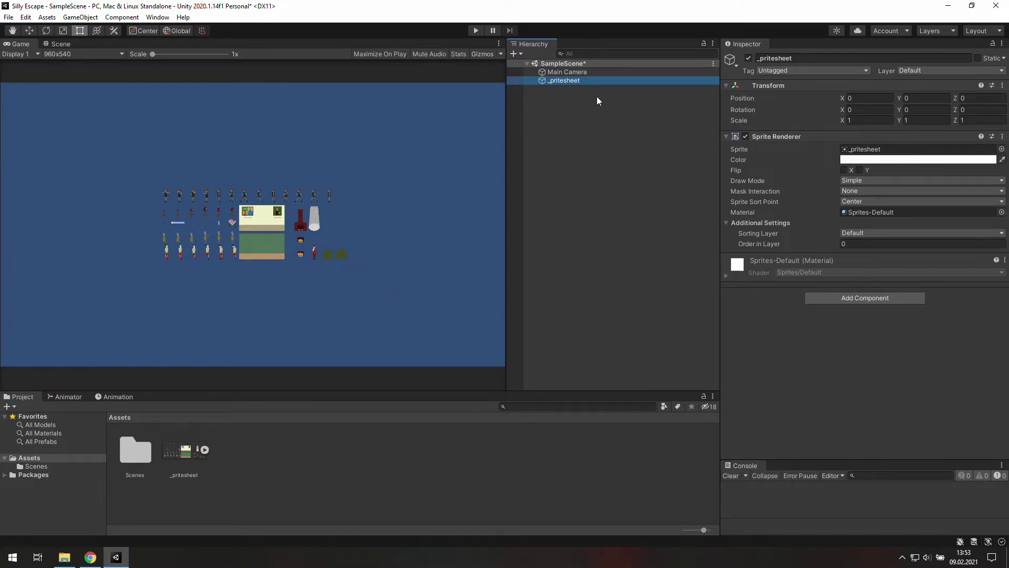
Give the spritesheet texture 9 pixels per unit, Point (no filter) filtering and no compression
click(178, 452)
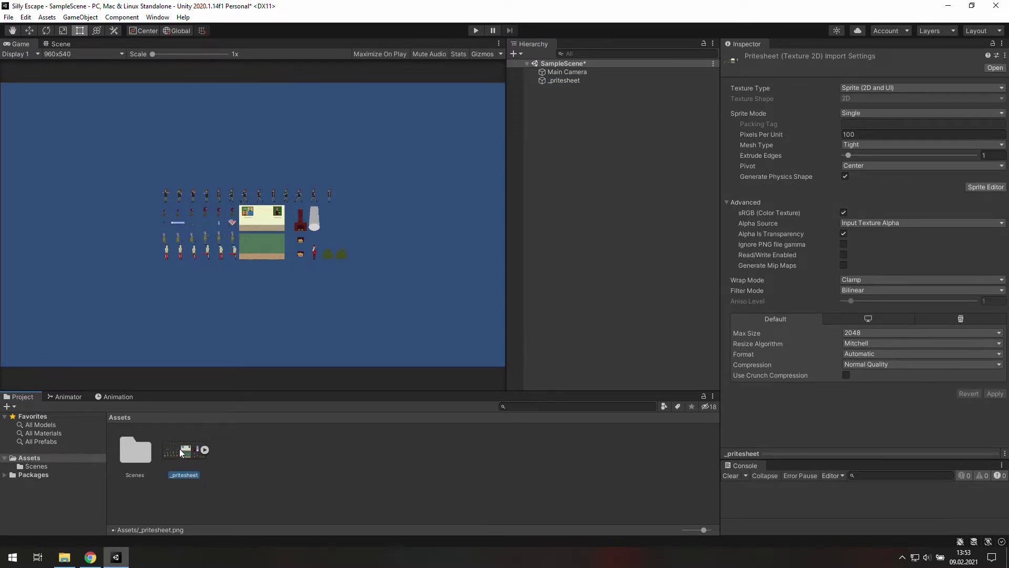
click(865, 135)
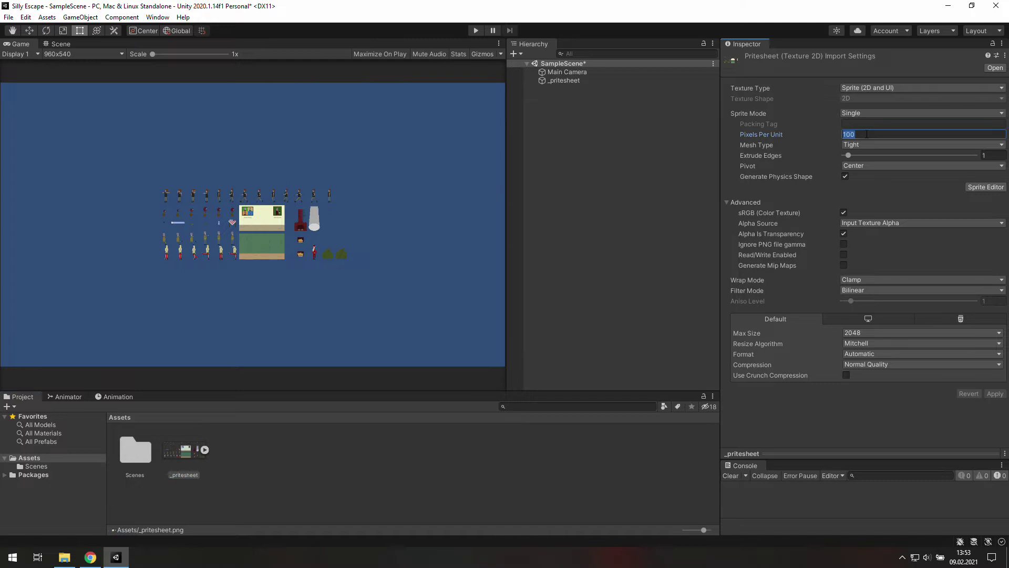
text(8)
click(994, 393)
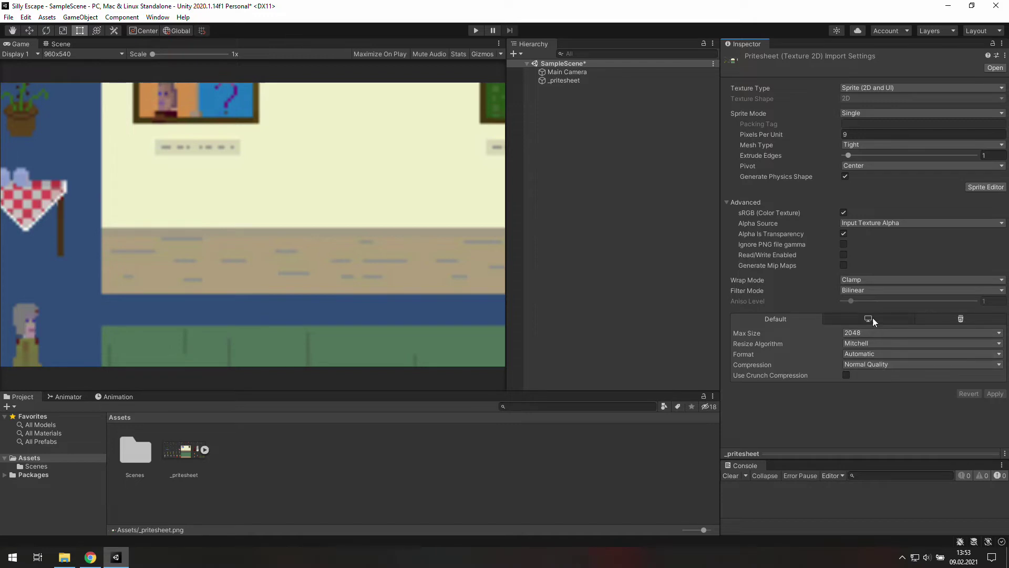
click(863, 290)
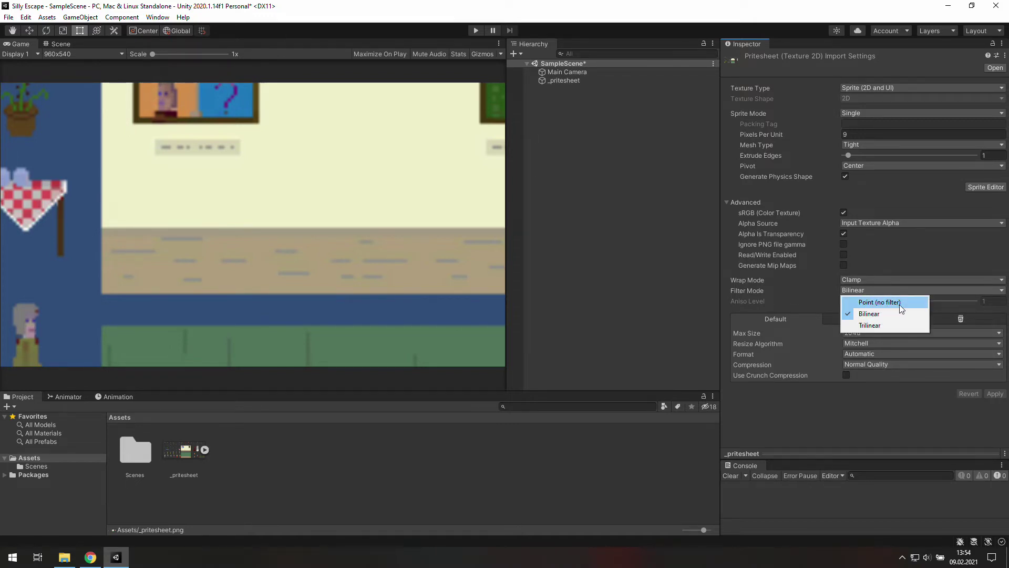
click(900, 304)
click(995, 393)
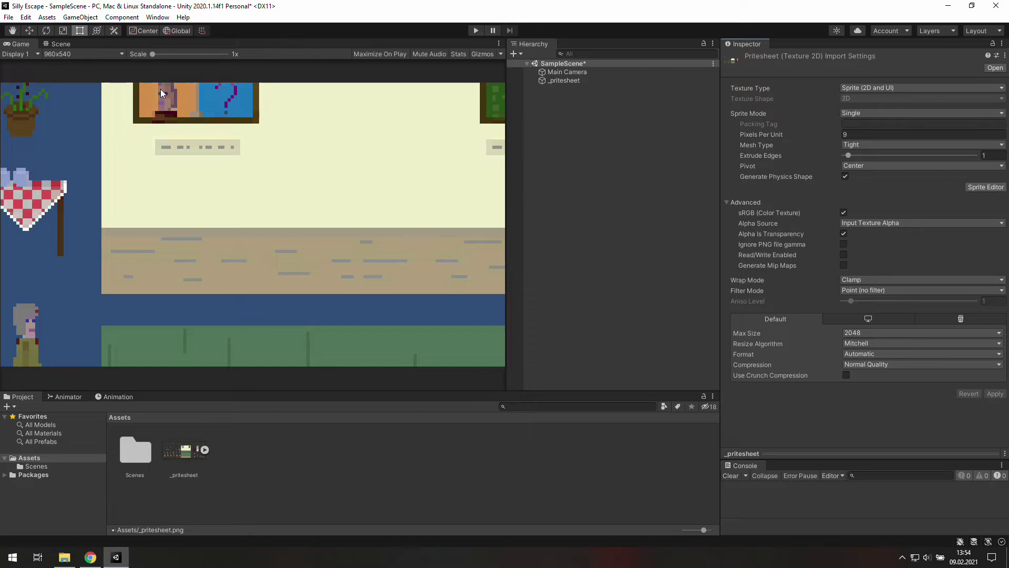
click(873, 365)
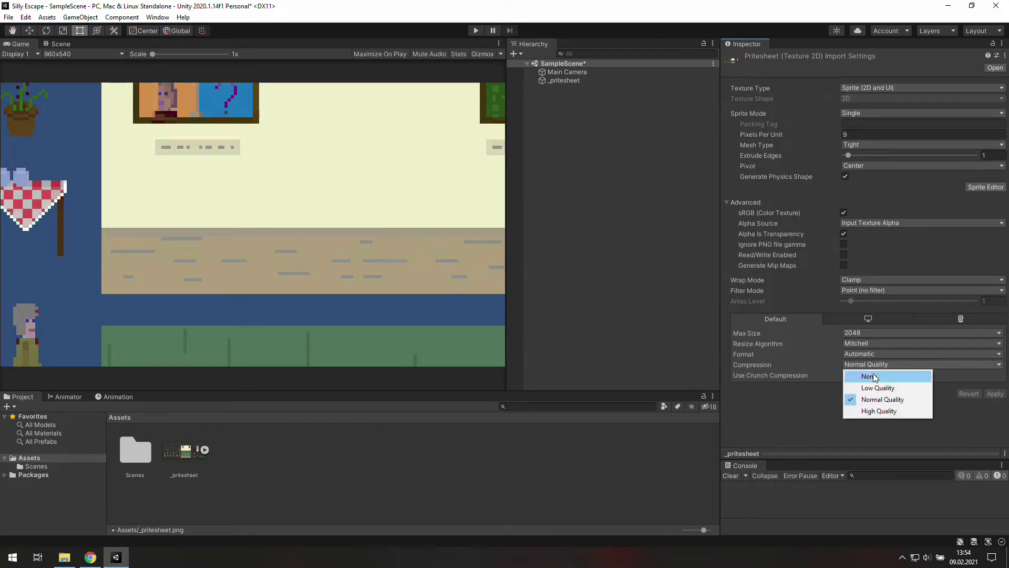
click(994, 383)
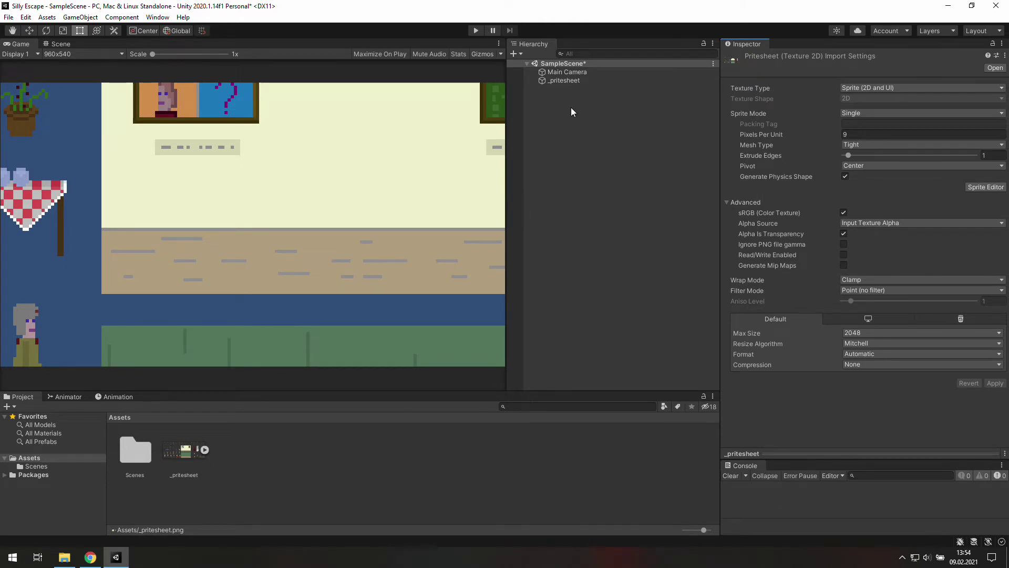
Delete the spritesheet object from the scene and rename the asset to 'spritesheet'
click(574, 81)
key(Delete)
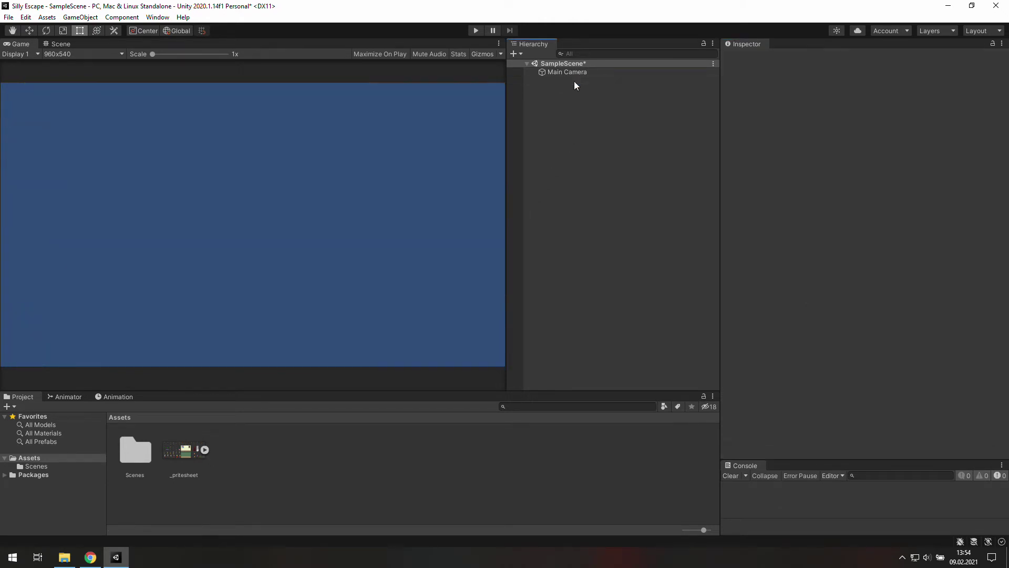
click(188, 456)
right_click(187, 456)
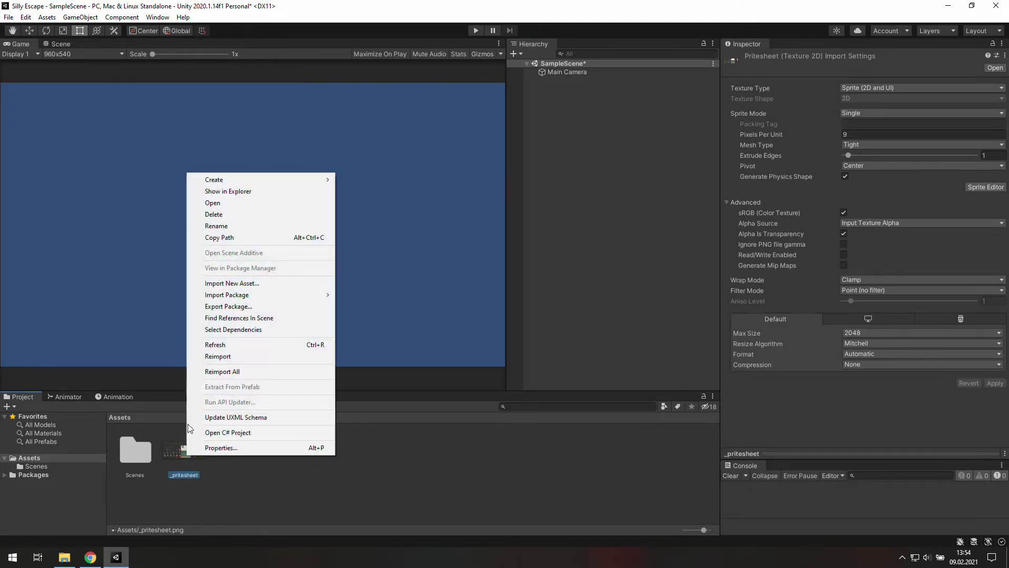
click(217, 226)
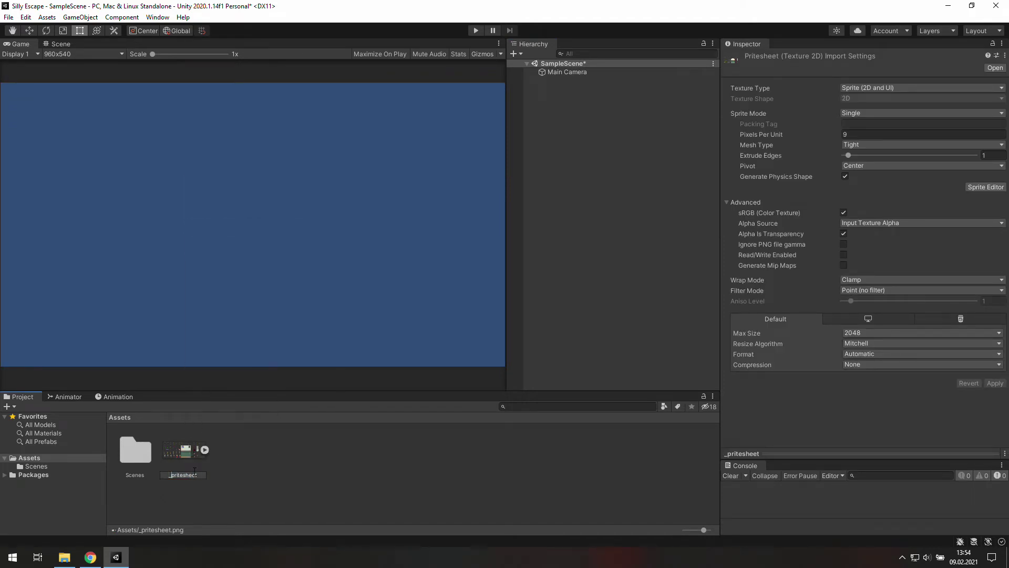
key(BackSpace)
text(s)
key(Return)
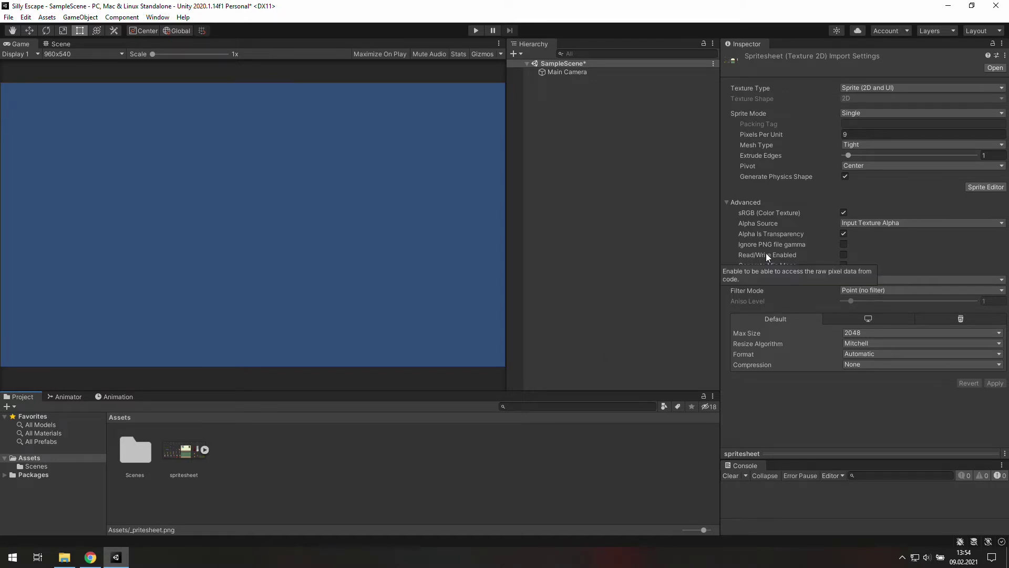
Set Sprite Mode to Multiple and open the Sprite Editor
click(876, 114)
click(877, 142)
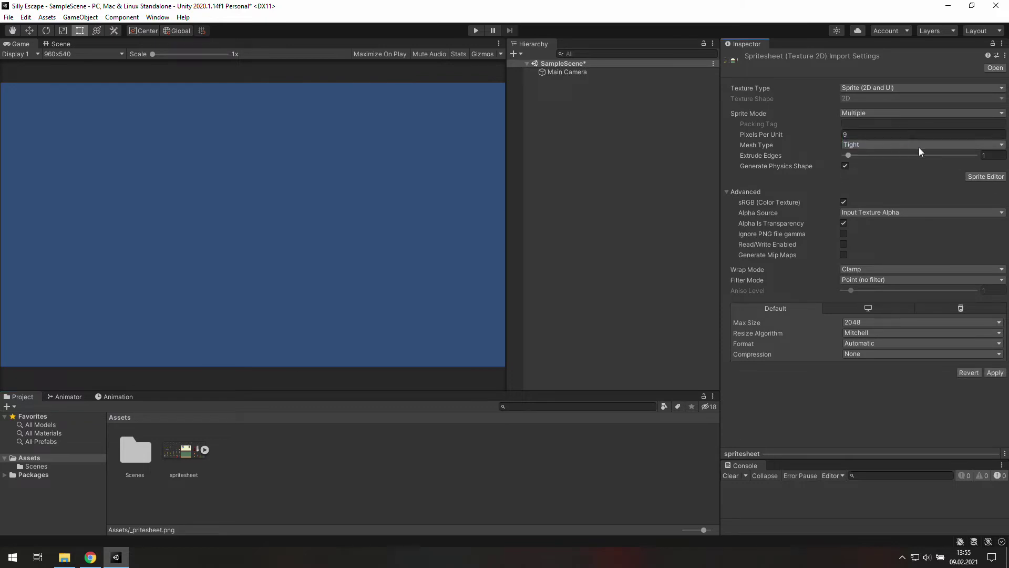
click(984, 176)
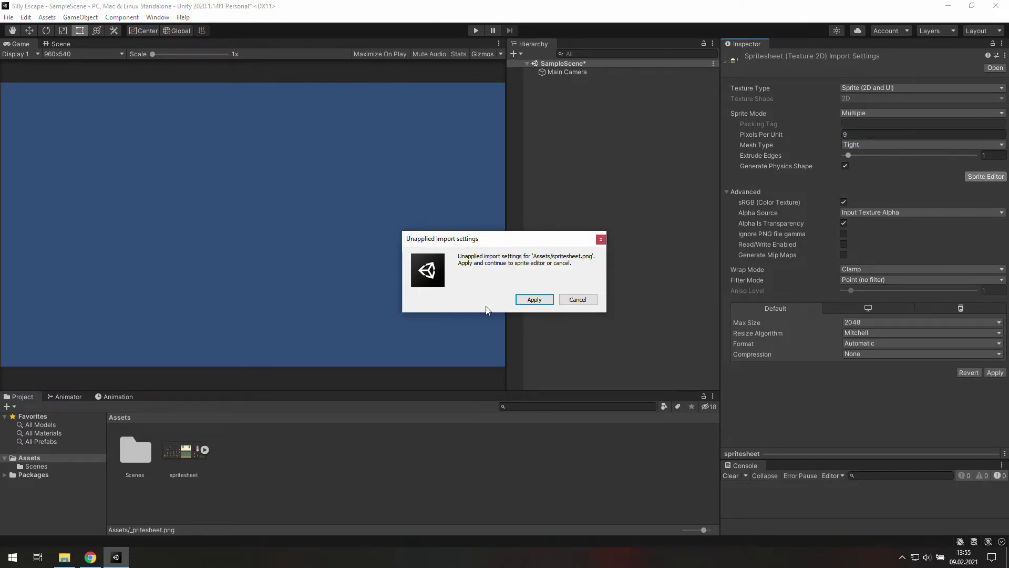
Apply the pending import settings and set up Grid By Cell Size slicing at 48×50
click(525, 299)
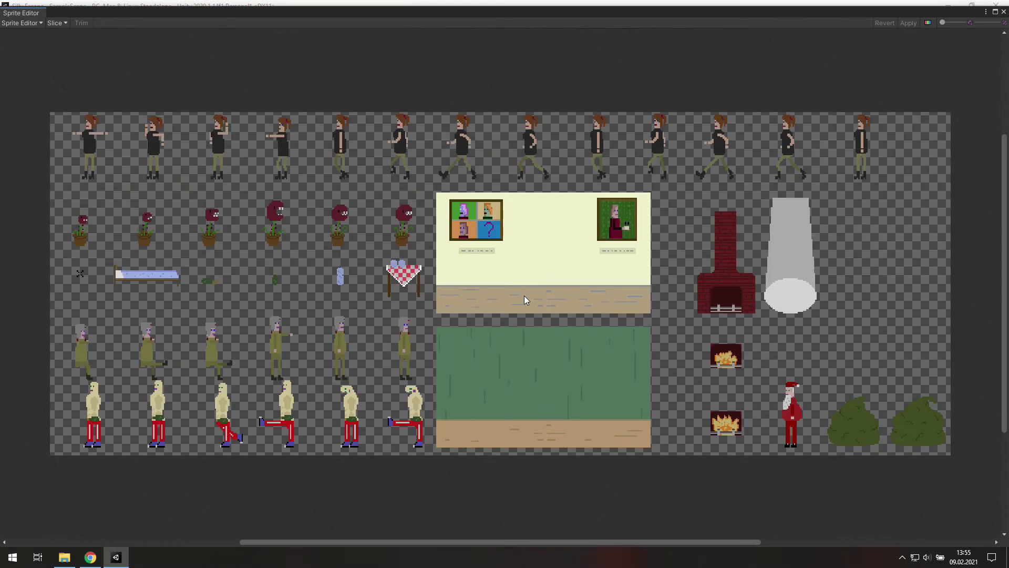
click(61, 25)
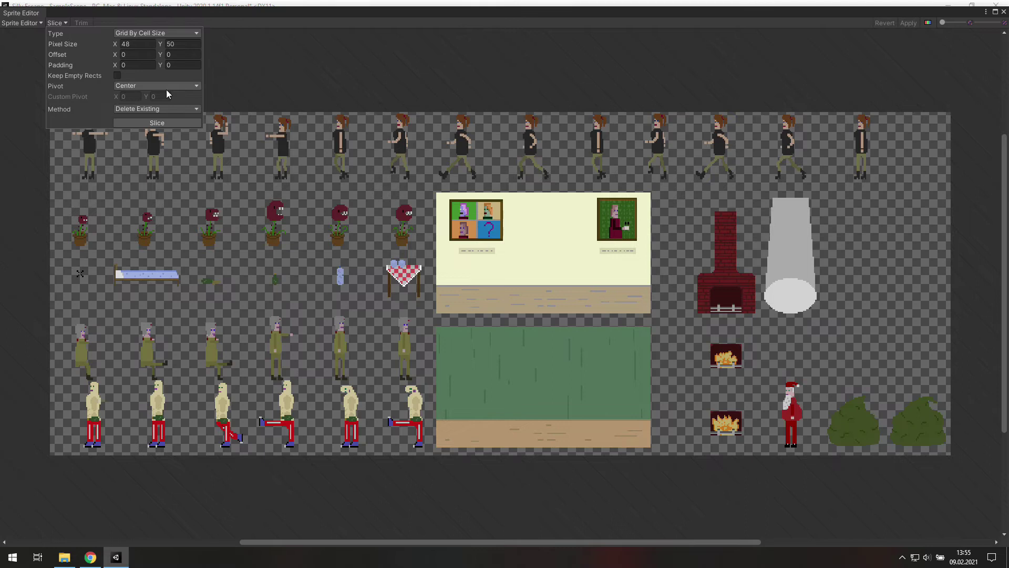
Slice the sheet into grid cells and inspect the room, picture and floor slices
click(157, 124)
click(316, 88)
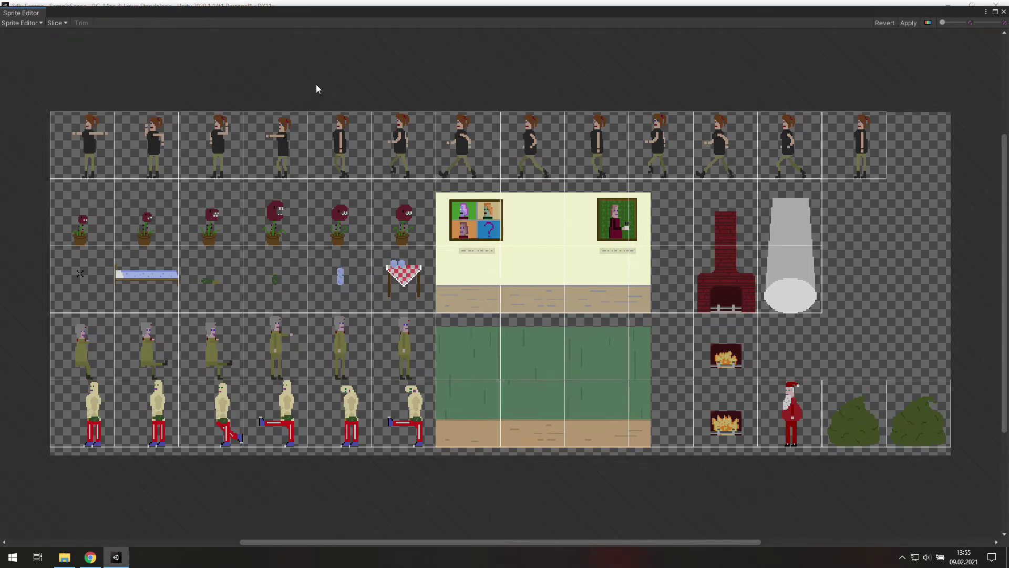
click(558, 269)
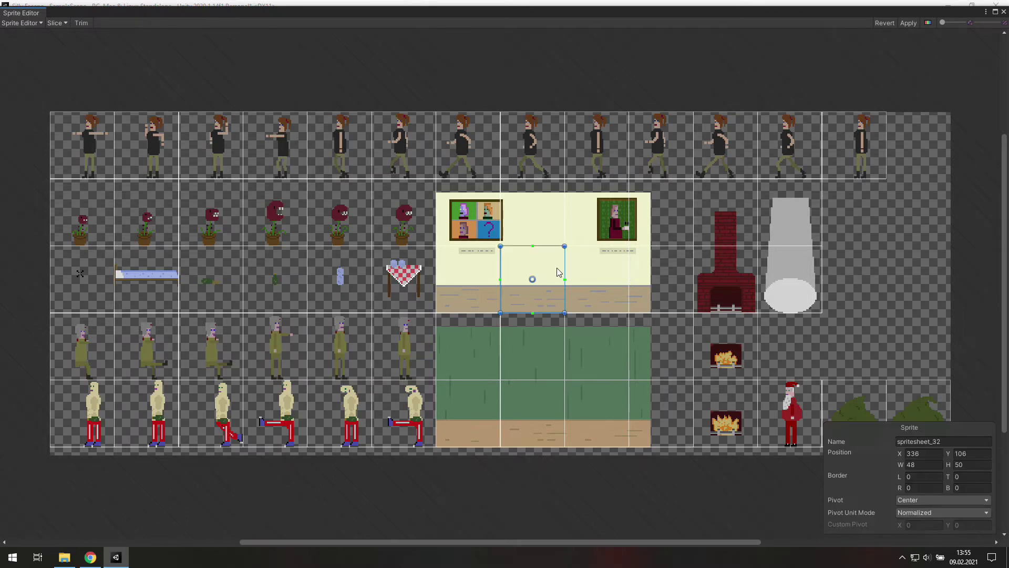
click(557, 268)
click(591, 269)
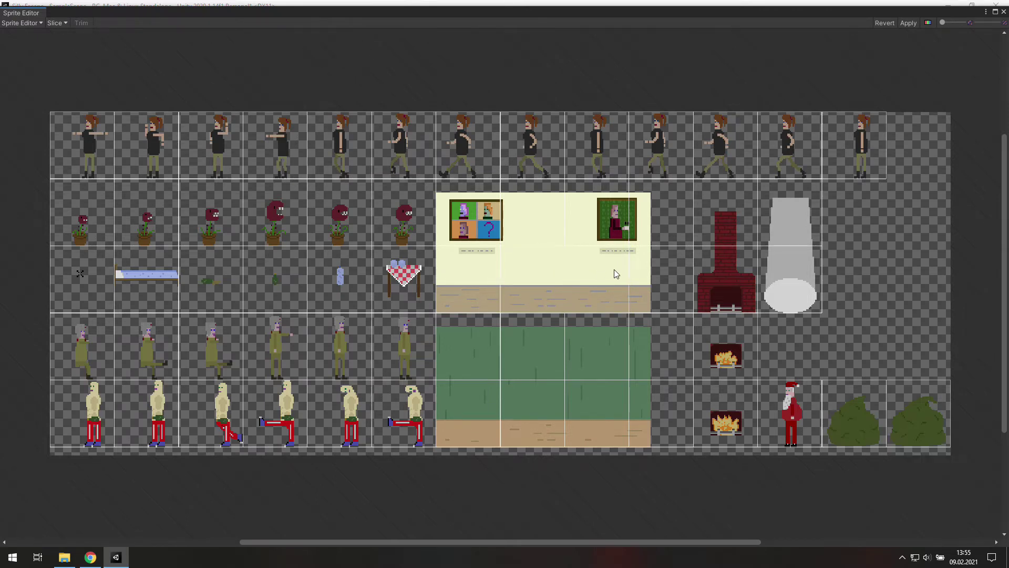
click(639, 274)
click(622, 223)
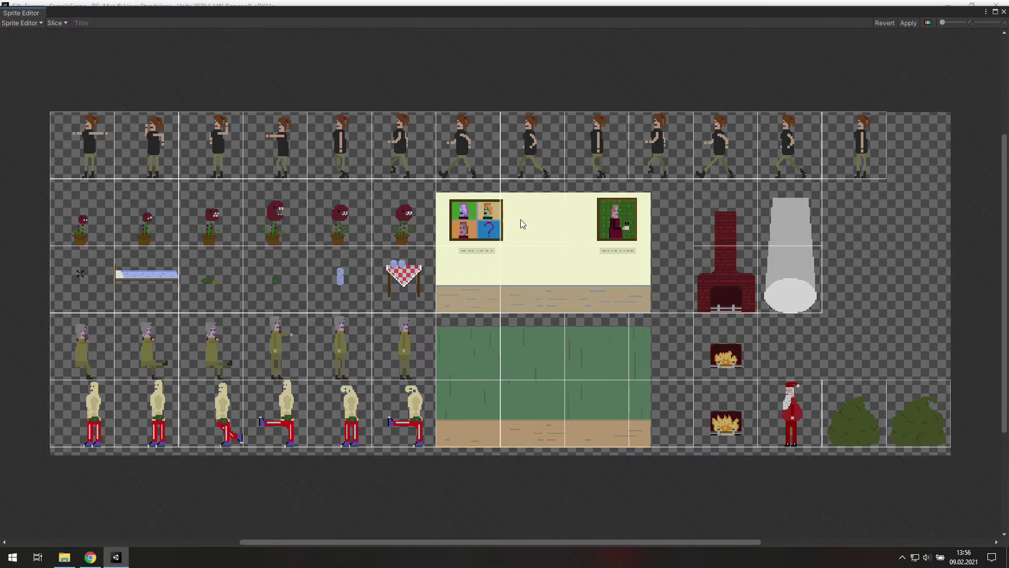
click(474, 215)
click(516, 315)
click(581, 349)
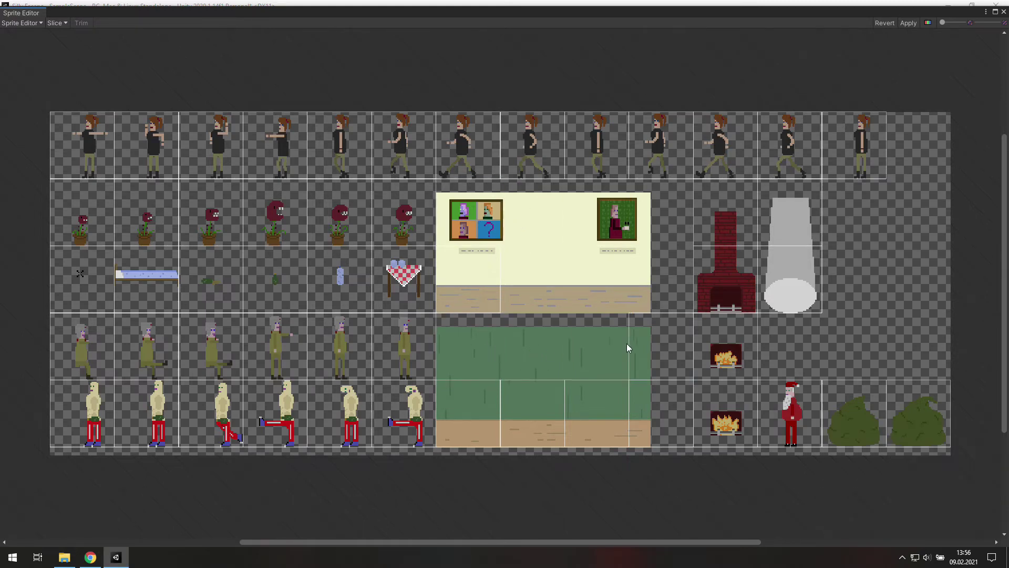
click(610, 395)
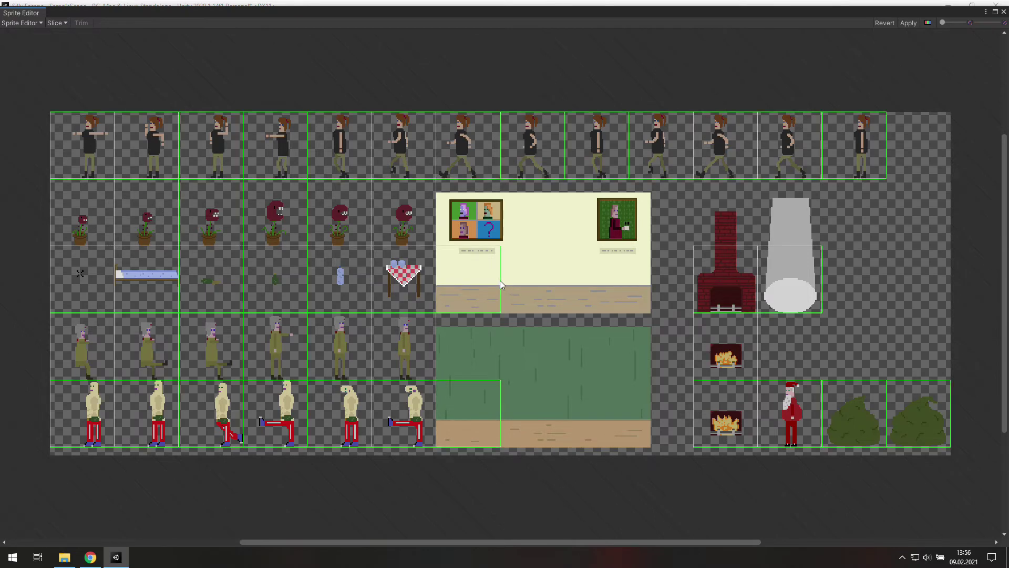
scroll(500, 279, up, 2)
scroll(500, 279, up, 2)
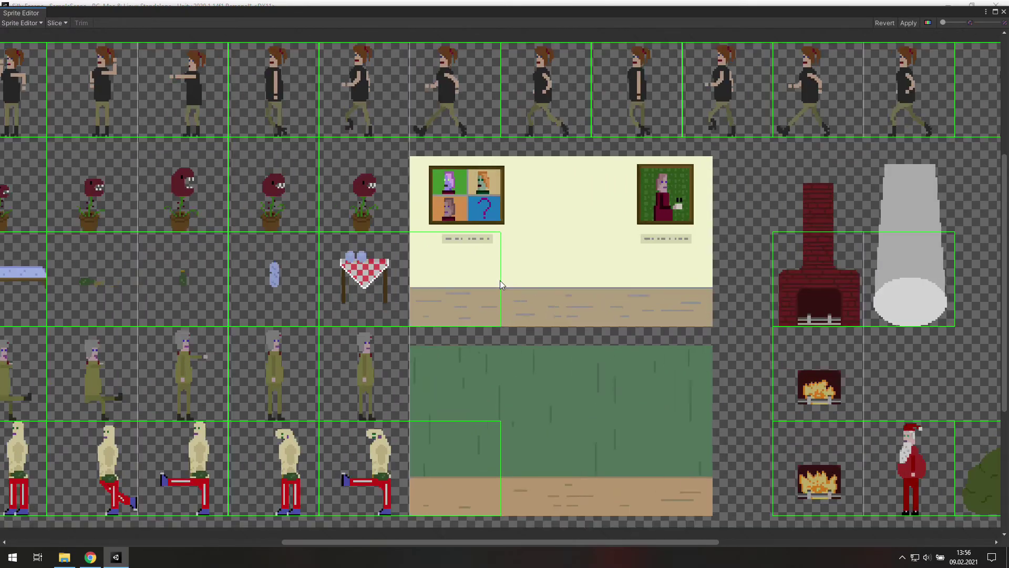
scroll(500, 280, up, 2)
Enlarge the room, floor, fireplace and light-beam slices to their full images, then close the editor
click(485, 270)
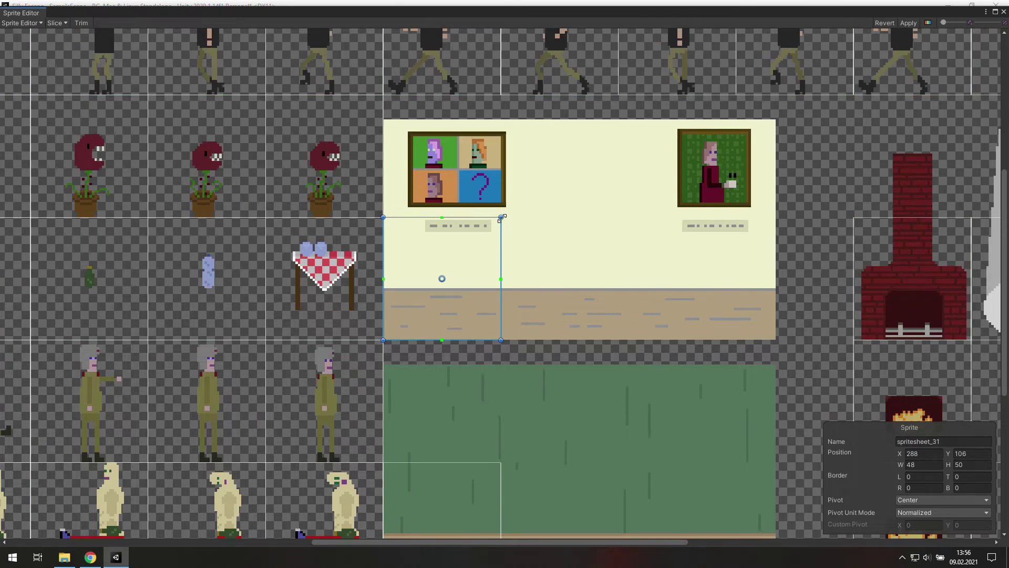
drag(502, 217, 763, 132)
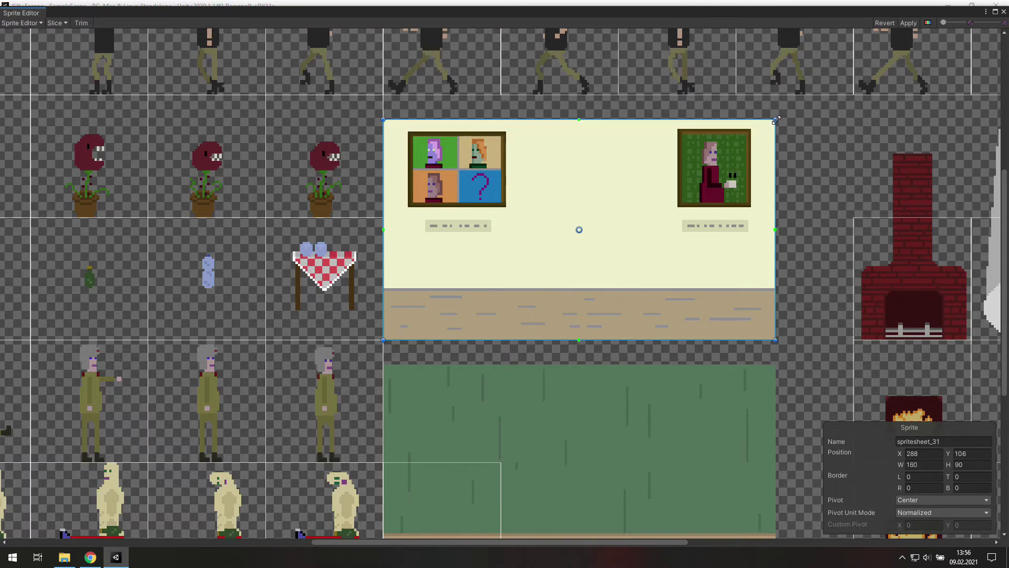
click(486, 475)
drag(502, 462, 642, 401)
middle_drag(641, 401, 446, 308)
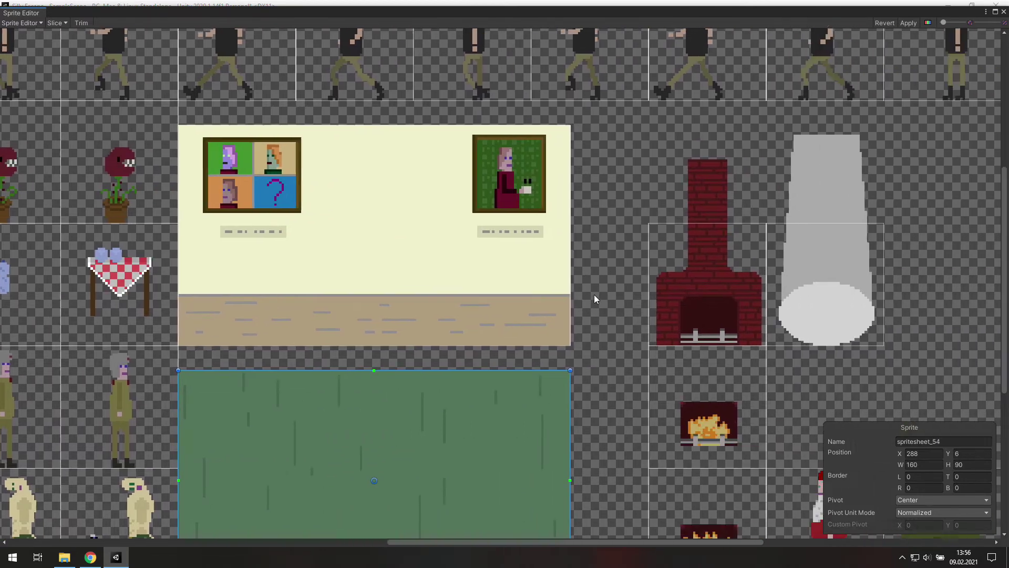
click(561, 225)
drag(560, 224, 560, 160)
click(661, 223)
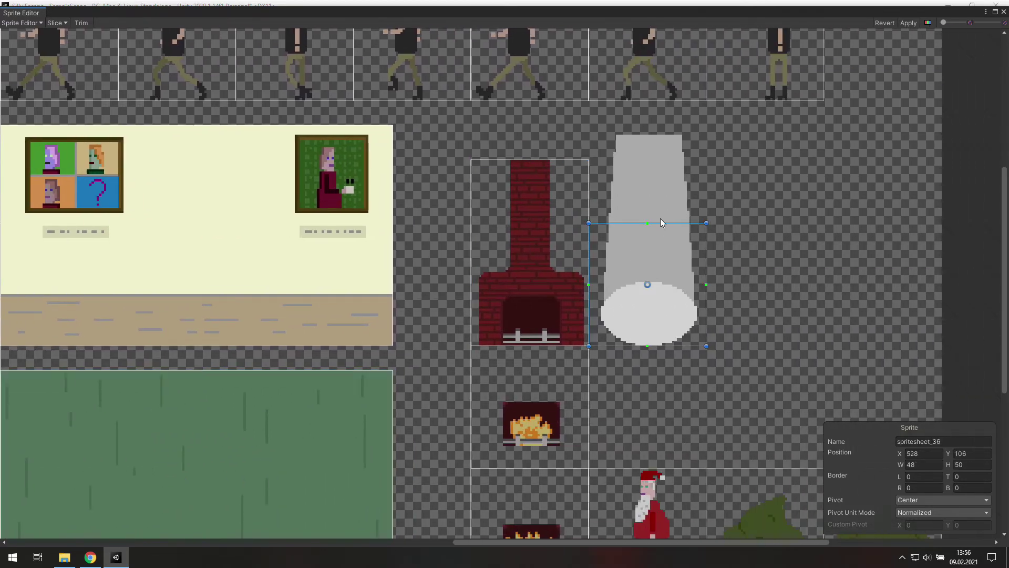
drag(661, 224, 663, 135)
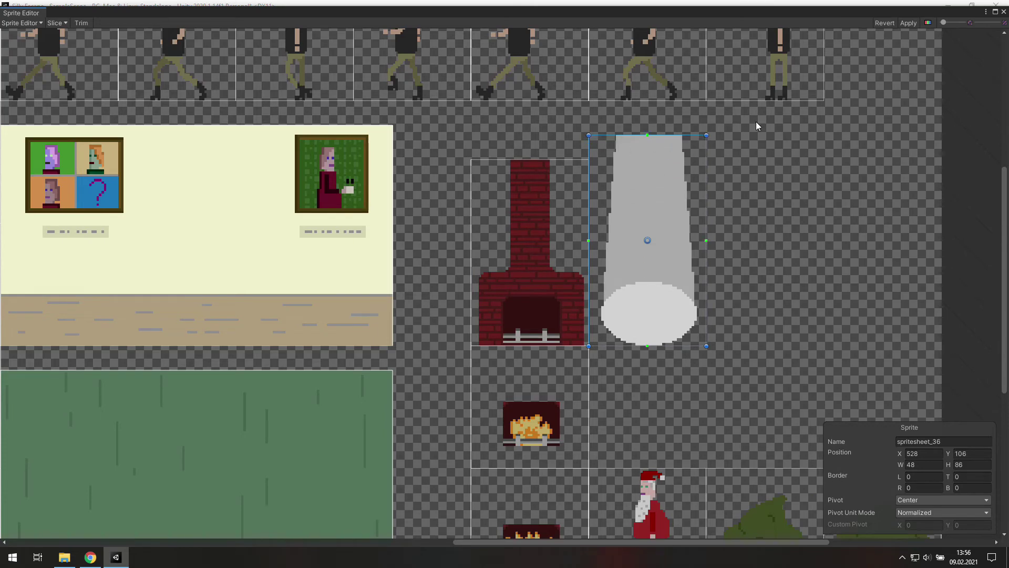
click(908, 22)
Save the scene, expand the spritesheet's sliced sprites and select the room sprite
click(1003, 13)
click(607, 253)
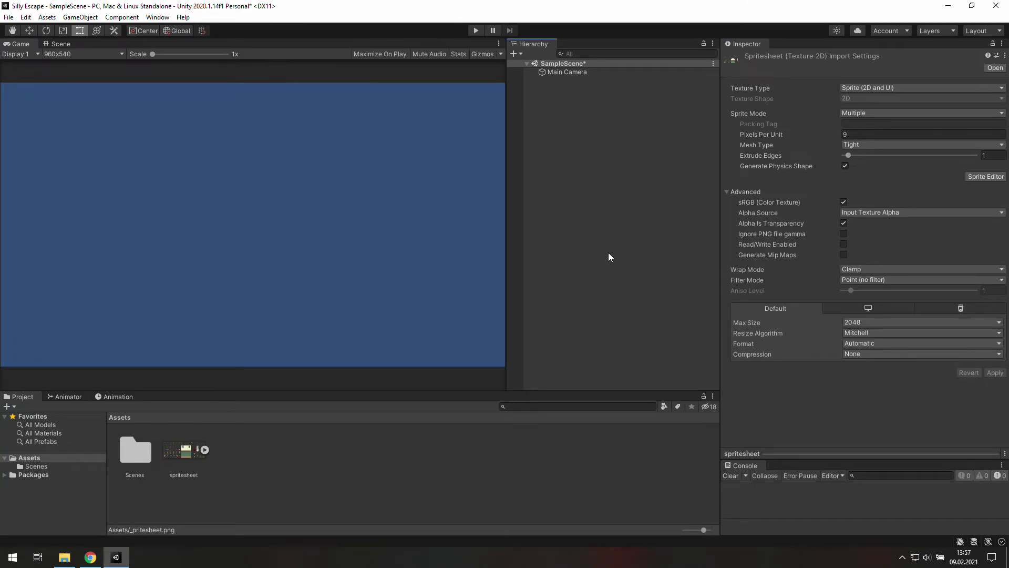
click(204, 451)
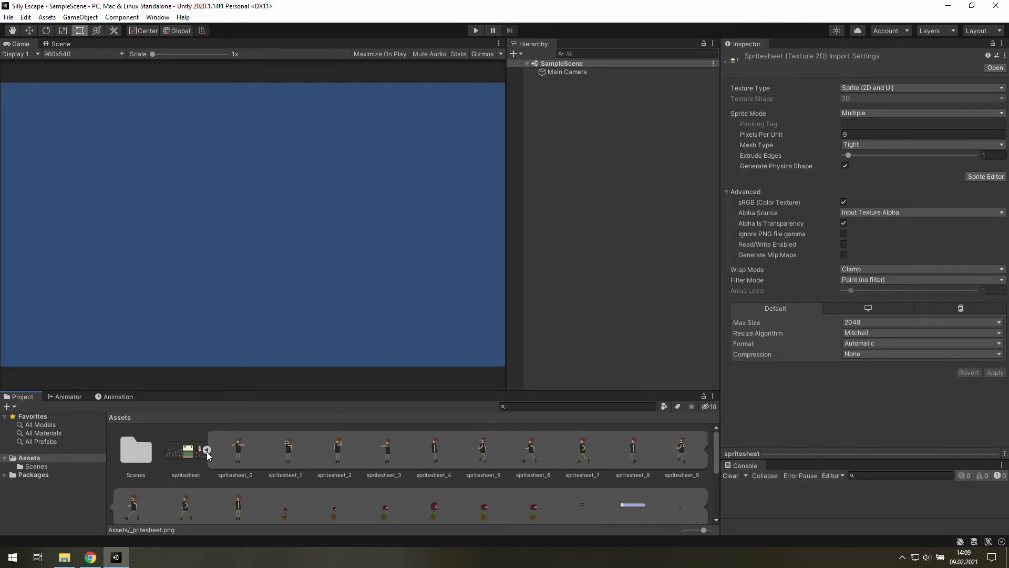
scroll(219, 452, down, 2)
scroll(219, 451, down, 2)
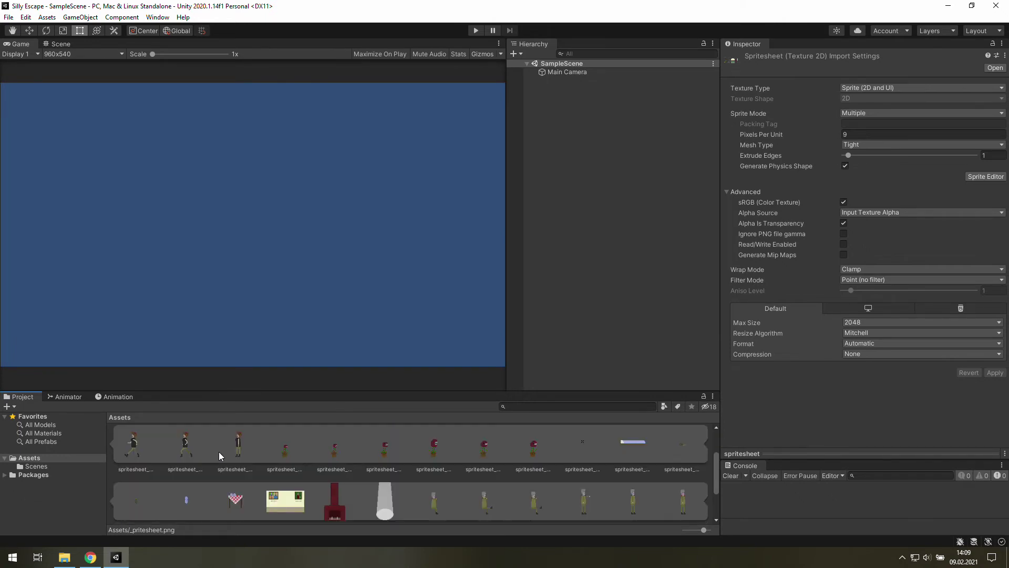
scroll(218, 451, down, 2)
scroll(291, 450, down, 2)
click(290, 451)
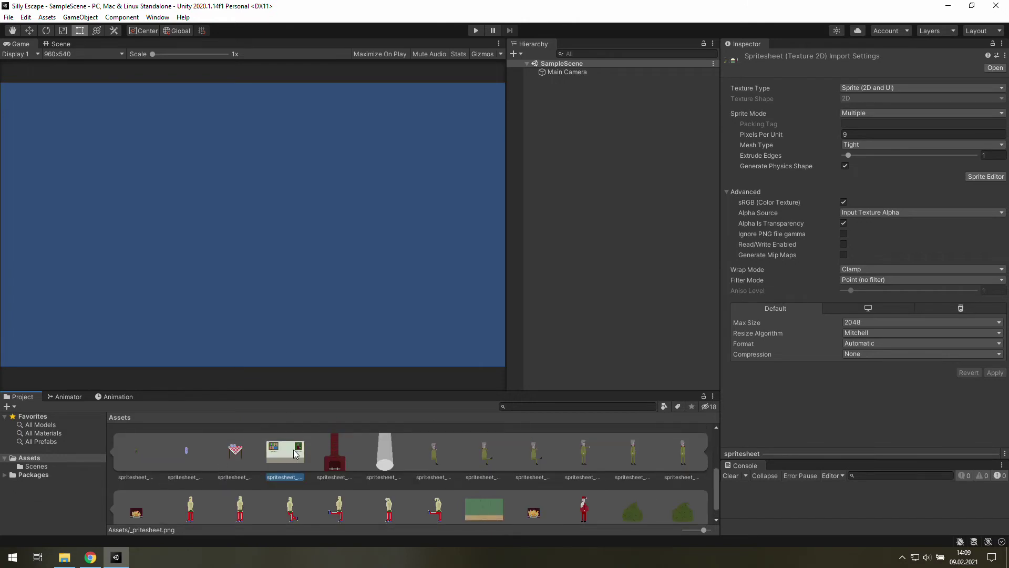
scroll(295, 454, up, 2)
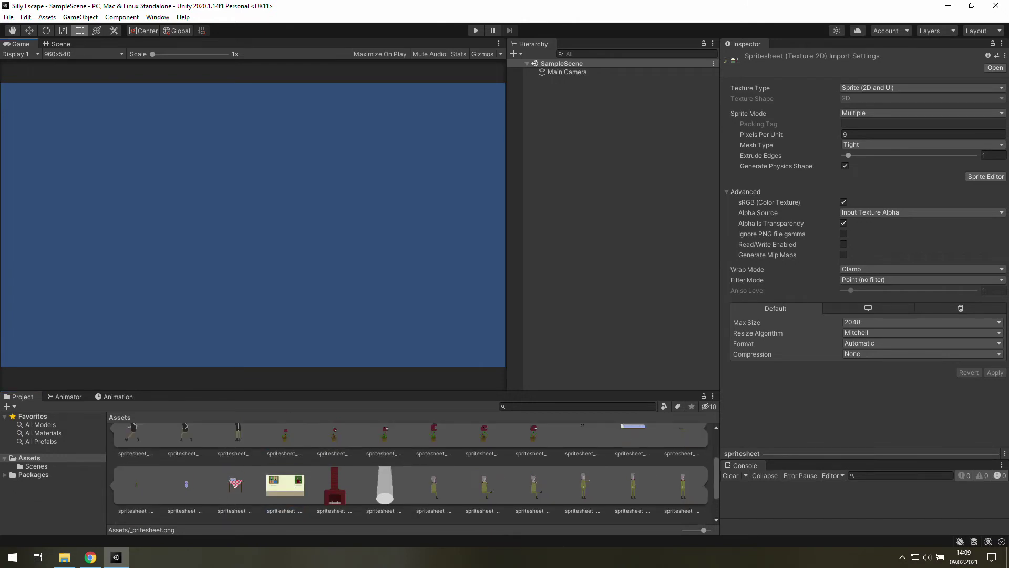
Drag the room background, fireplace and player character sprites into the scene
drag(285, 483, 583, 256)
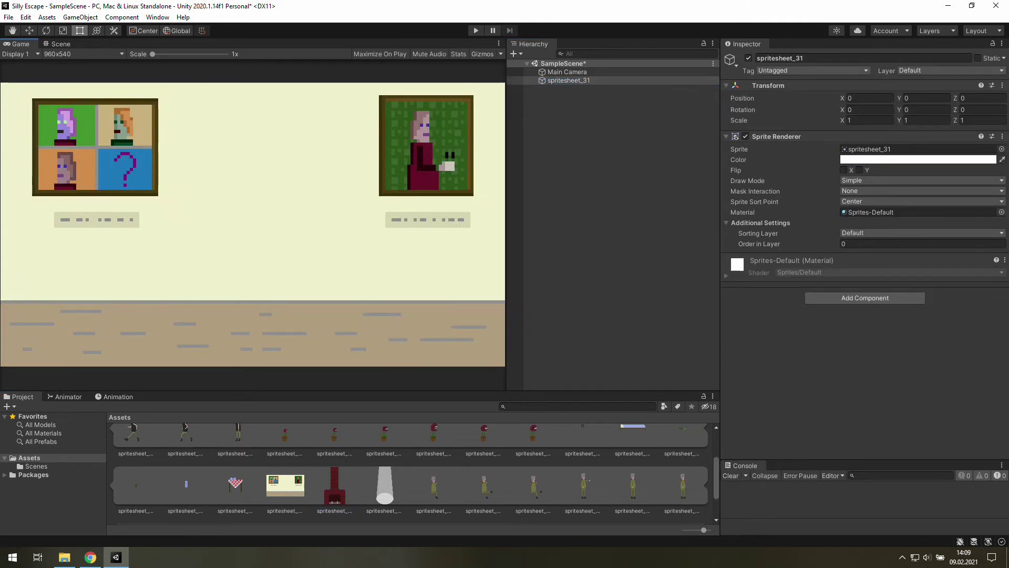
drag(334, 483, 545, 316)
scroll(300, 466, up, 1)
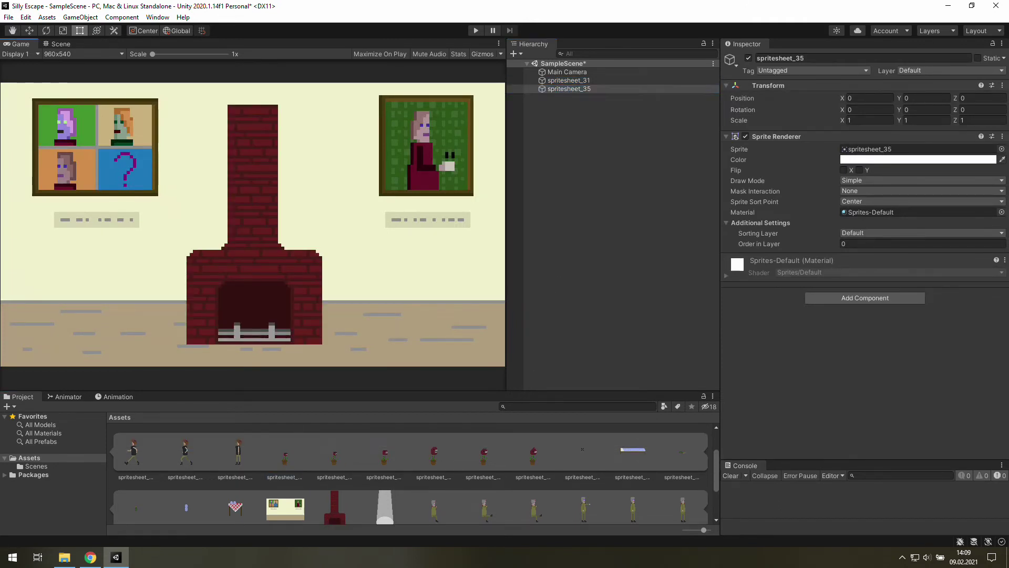
drag(285, 456, 540, 331)
scroll(355, 444, up, 2)
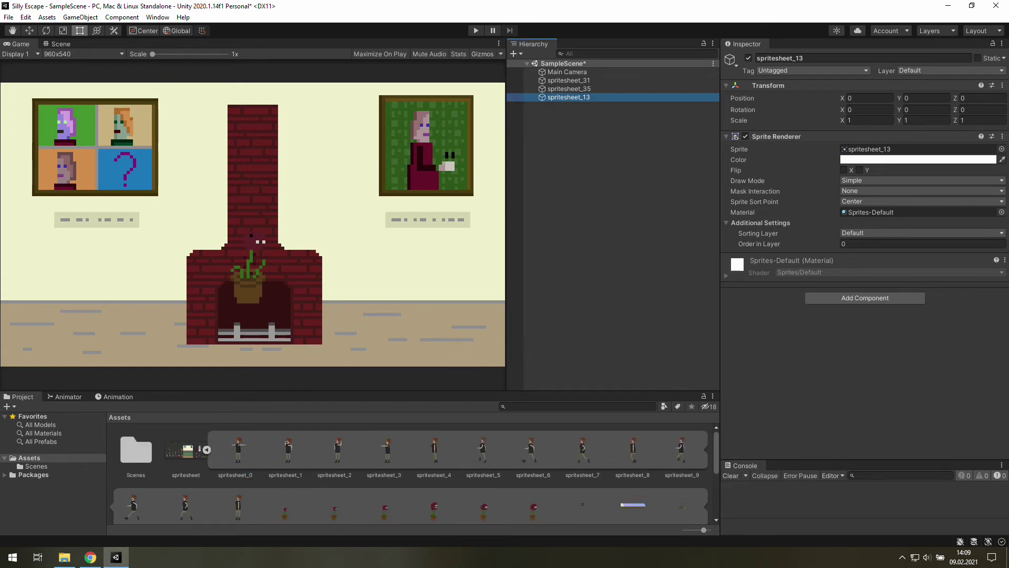
drag(235, 451, 580, 255)
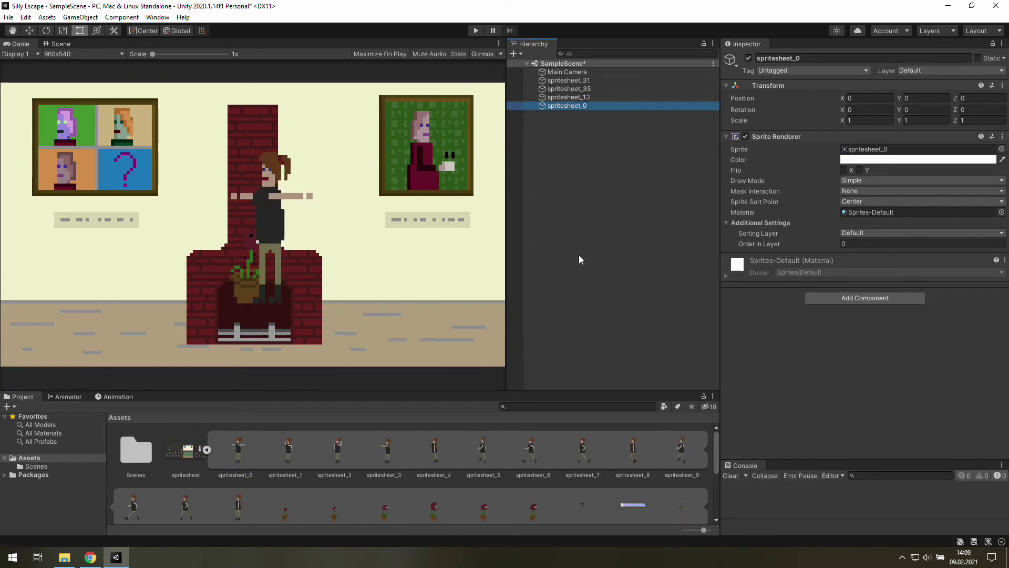
Rename the four sprite objects to Background, Fireplace, Plant and Player
click(576, 81)
click(847, 59)
text(Background)
key(Return)
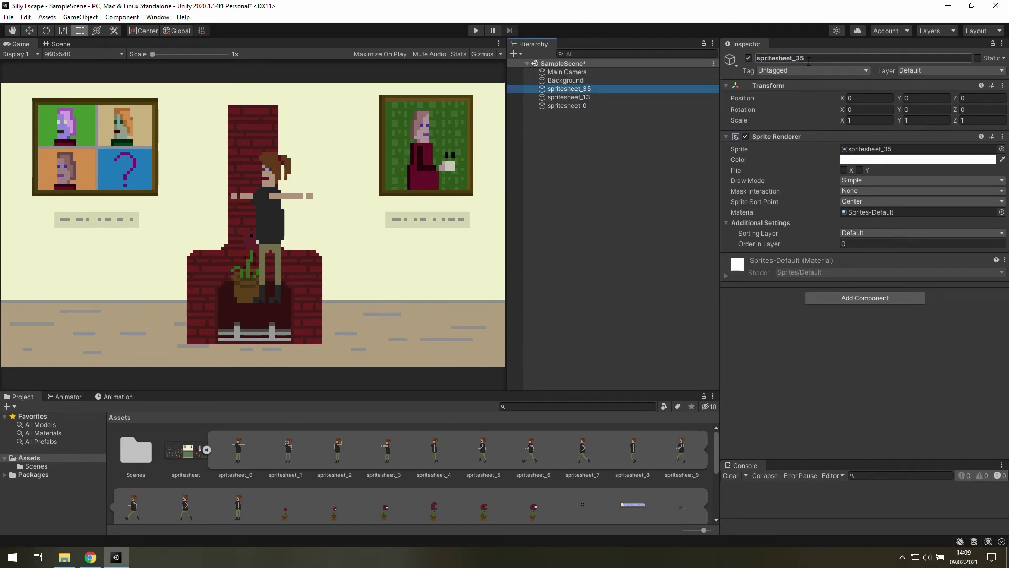
text(Fireplace)
key(Return)
text(Plant)
key(Return)
text(Player)
key(Return)
click(665, 132)
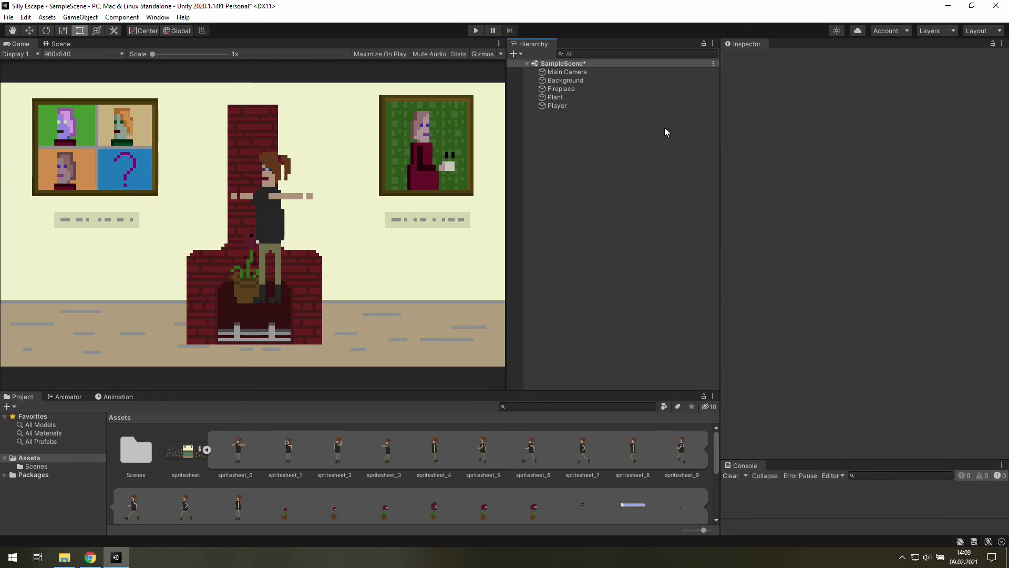
In the Scene view, raise the Fireplace higher in the room with the Move tool
click(59, 45)
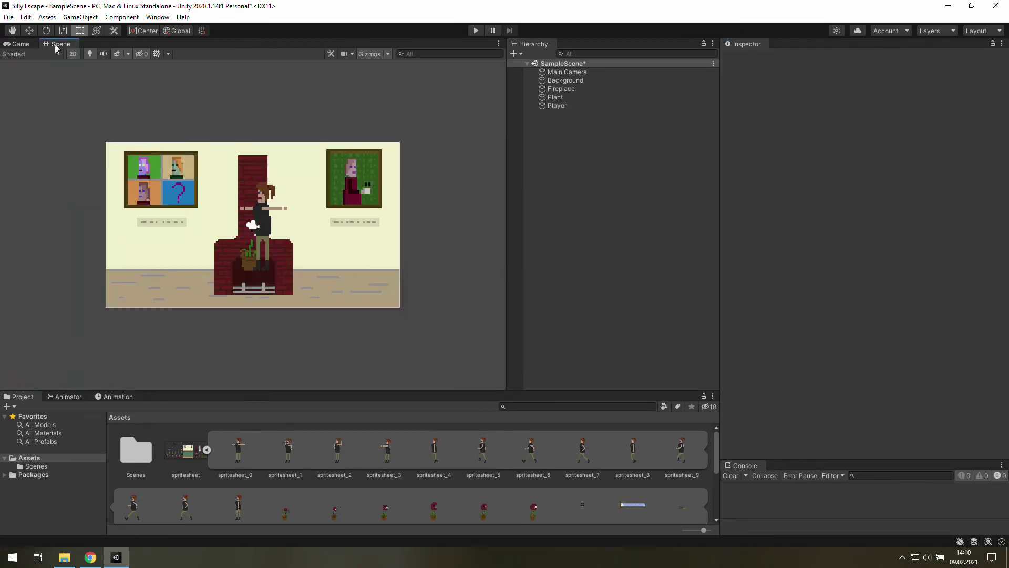
click(29, 32)
click(563, 89)
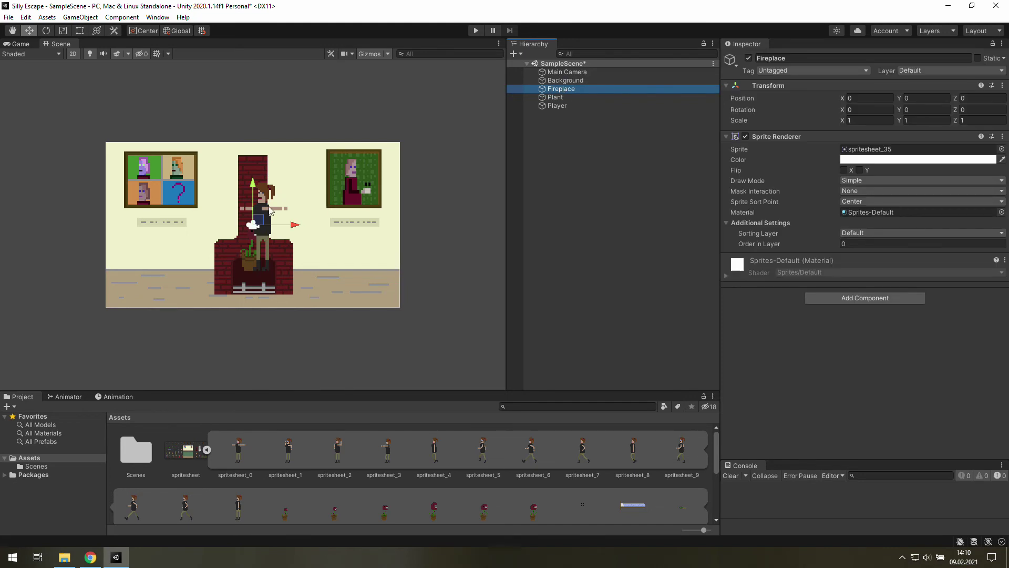
scroll(260, 225, up, 3)
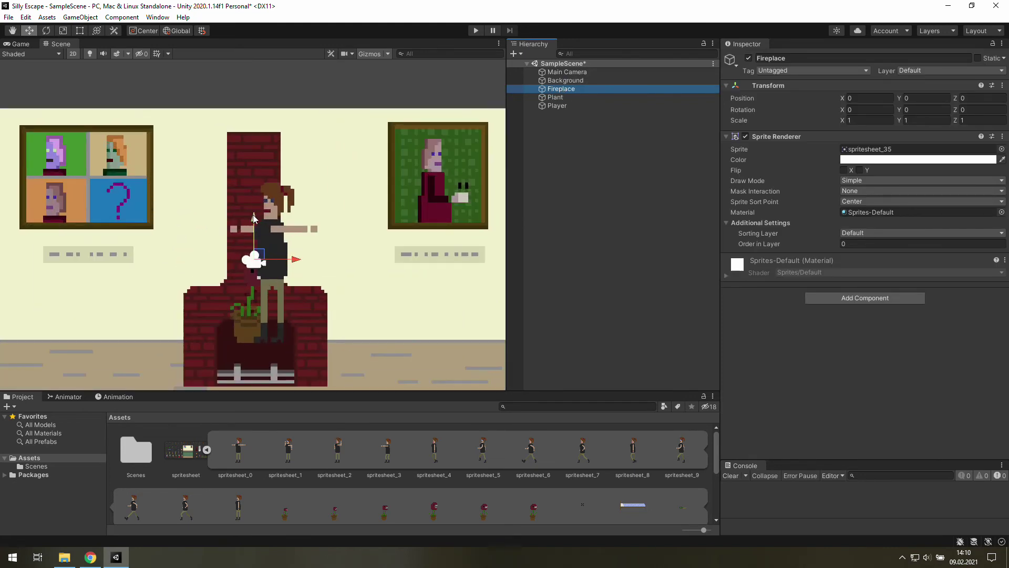
mouse_move(253, 218)
mouse_down()
mouse_move(254, 180)
mouse_move(254, 189)
mouse_up()
Move the Player to the right of the fireplace, slightly lower
click(292, 260)
drag(309, 259, 423, 263)
drag(381, 223, 380, 246)
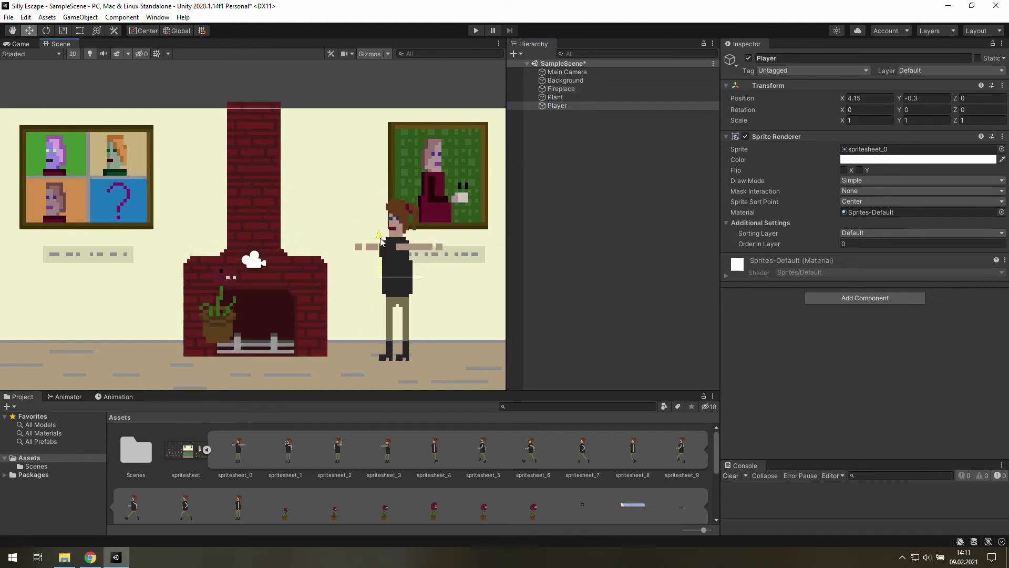
Drag the Plant to the far left and down onto the floor, then preview in Game view
click(555, 97)
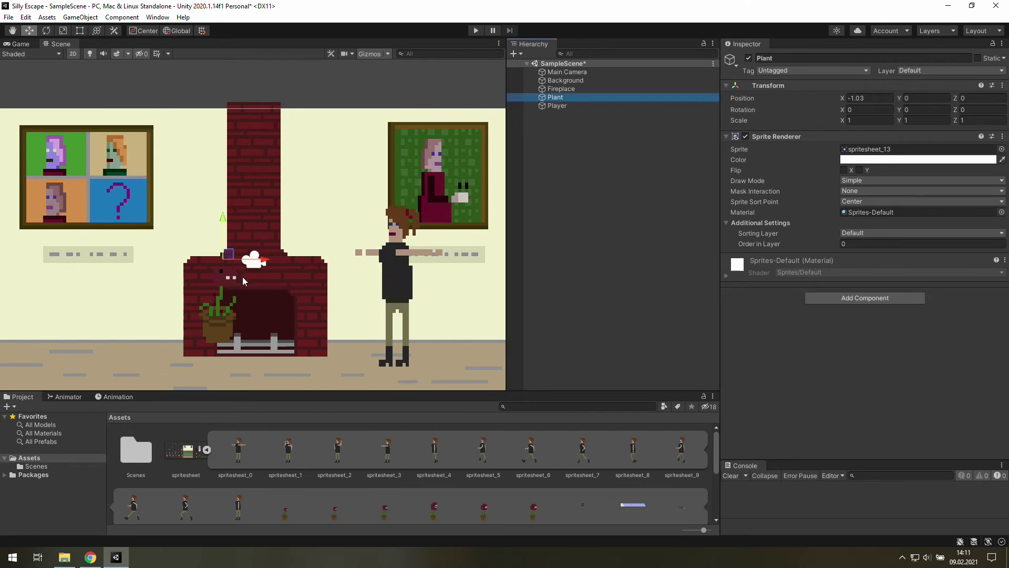
key(f)
drag(379, 190, 240, 190)
drag(194, 153, 193, 197)
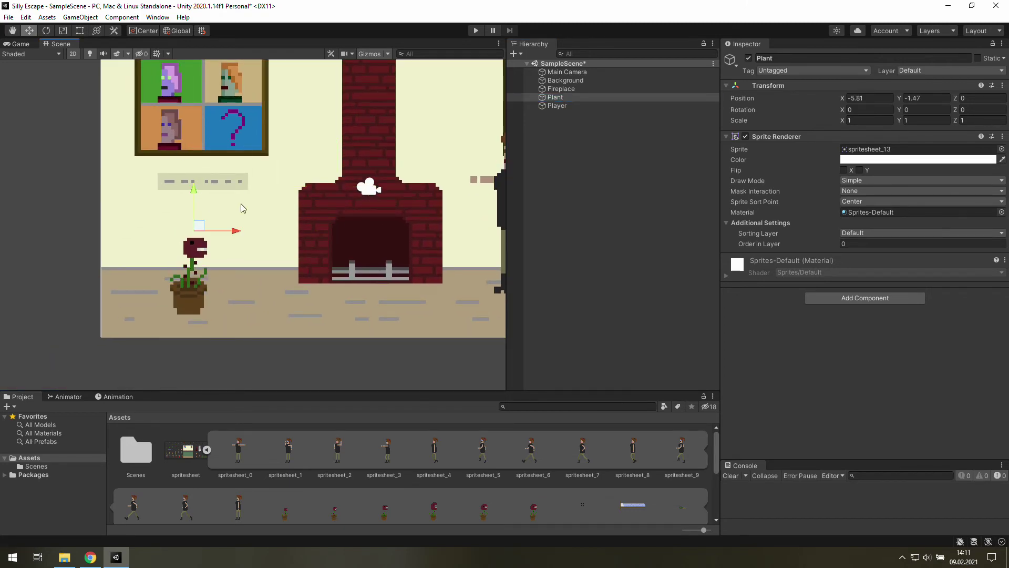
middle_drag(366, 185, 297, 218)
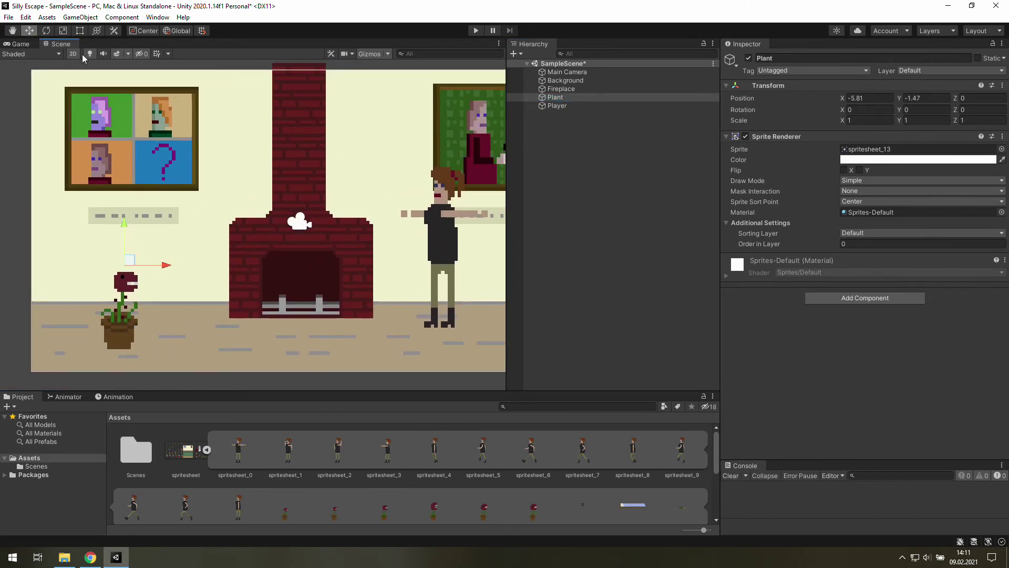
click(23, 44)
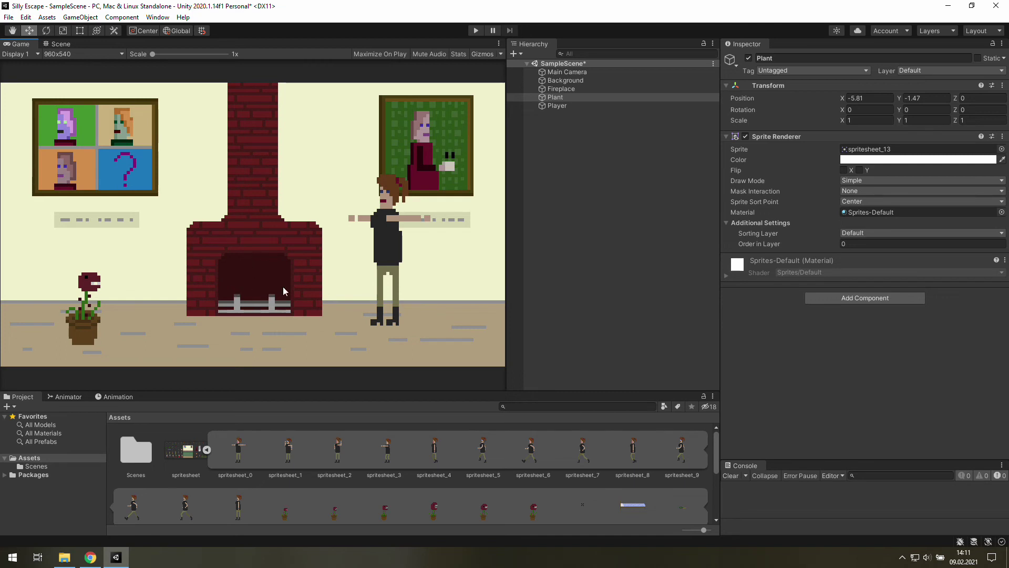
scroll(416, 487, down, 2)
scroll(406, 476, down, 1)
scroll(403, 475, down, 1)
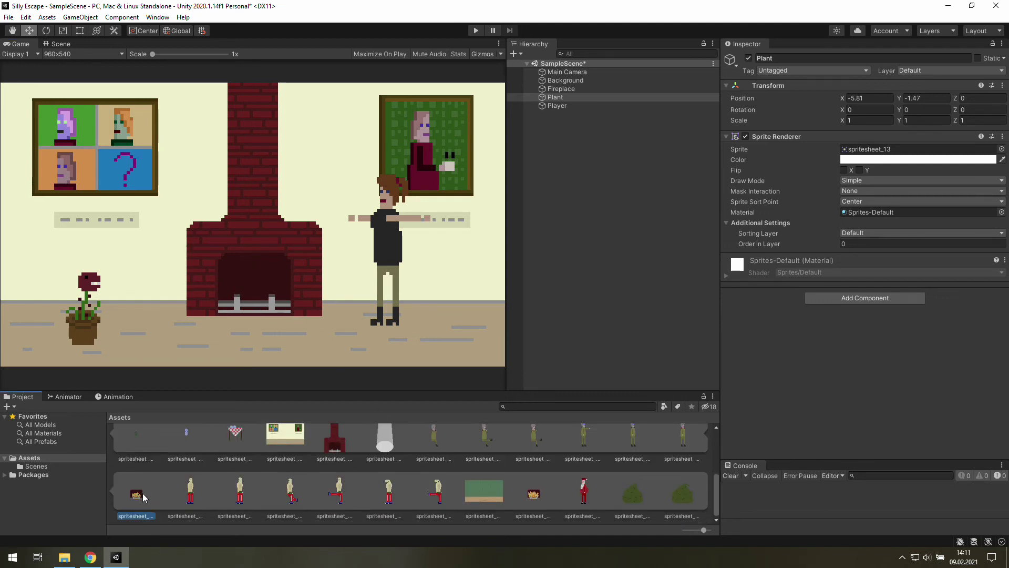
Parent spritesheet_47 under Fireplace and lower its Position Y to -2.2
drag(142, 500, 566, 92)
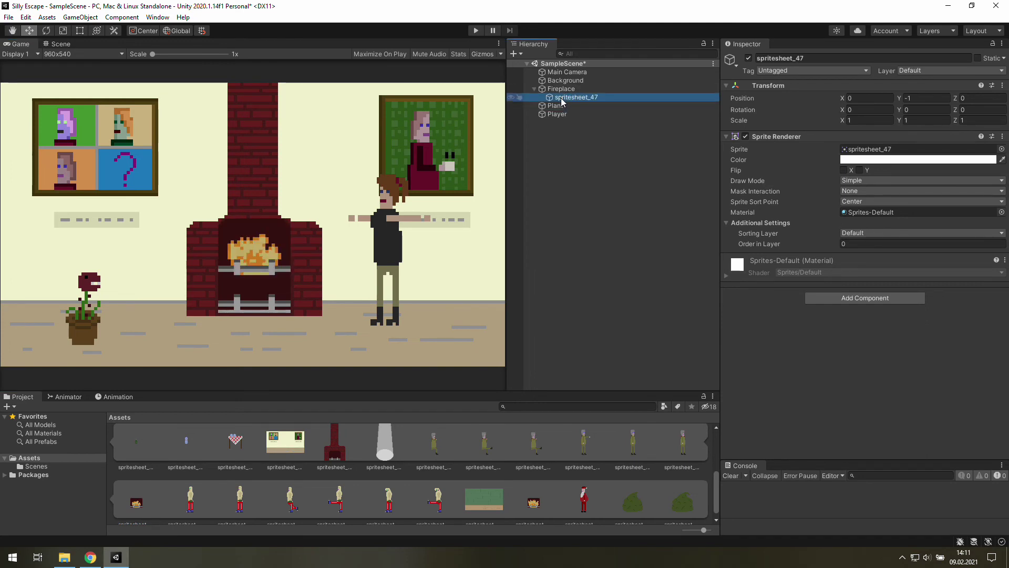
click(901, 100)
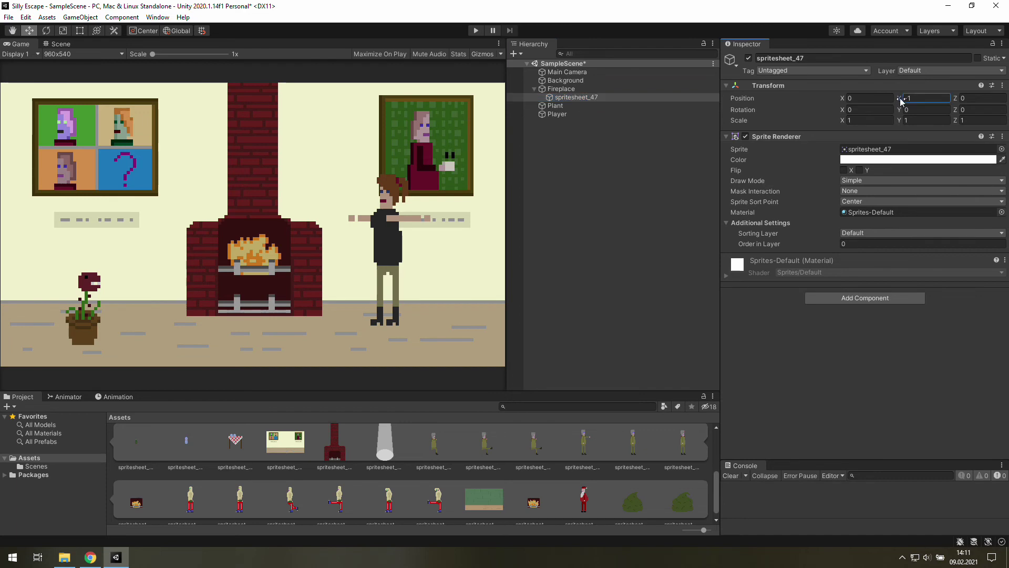
drag(901, 101, 886, 115)
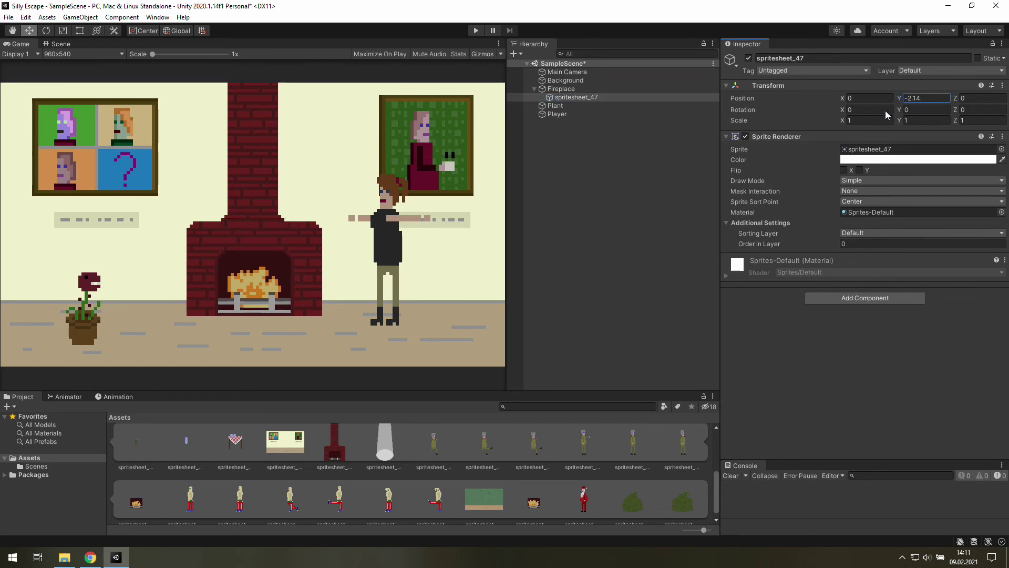
text(-2.2)
In the Scene view, set the fire sprite's Position Y to -2.23
click(58, 43)
ctrl+scroll(282, 259, up, 2)
ctrl+scroll(289, 292, up, 3)
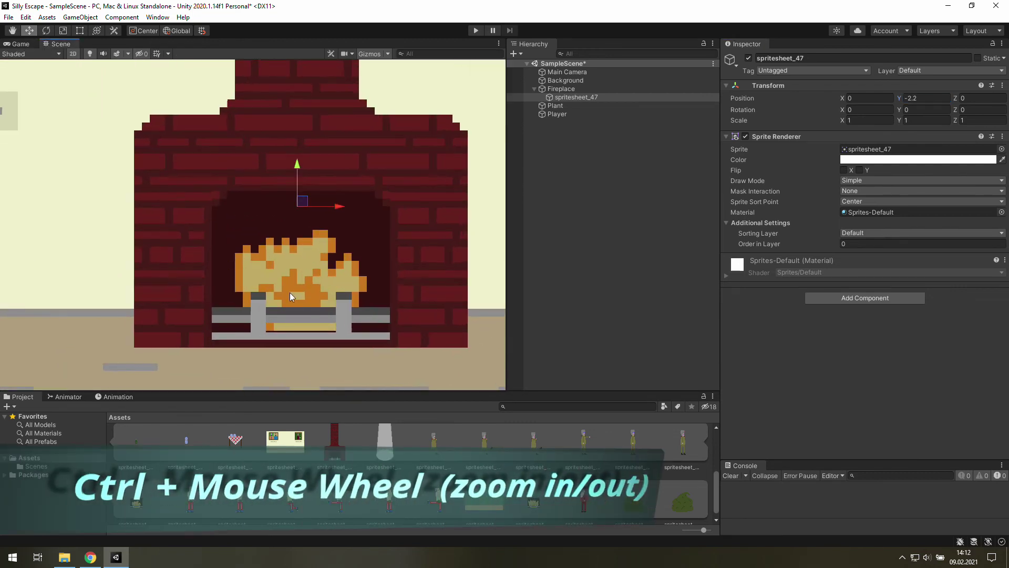
ctrl+scroll(245, 223, up, 2)
ctrl+scroll(225, 154, up, 2)
ctrl+scroll(173, 113, up, 2)
ctrl+scroll(91, 128, up, 2)
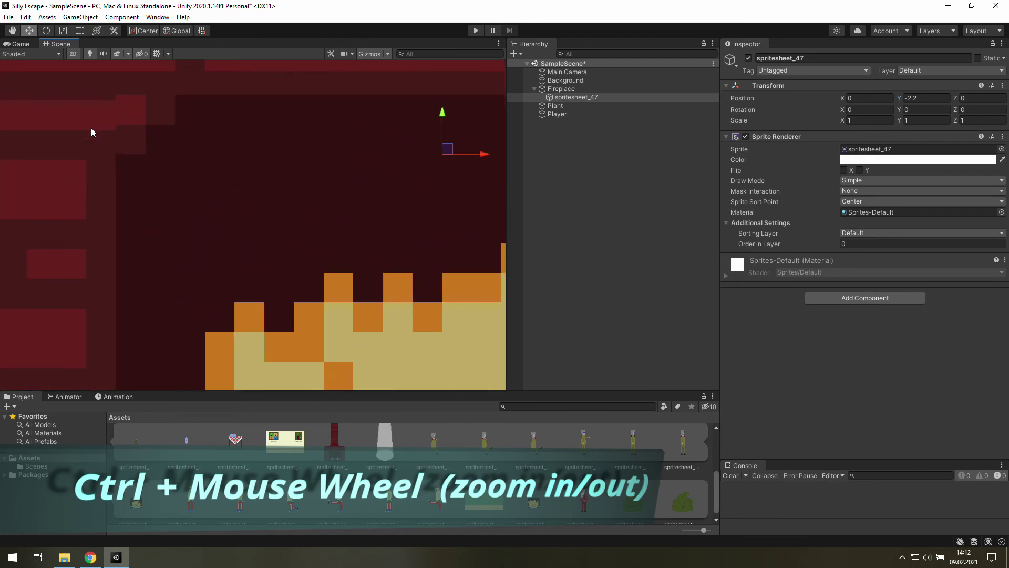
ctrl+scroll(91, 127, up, 2)
ctrl+scroll(131, 106, up, 2)
ctrl+scroll(145, 188, up, 2)
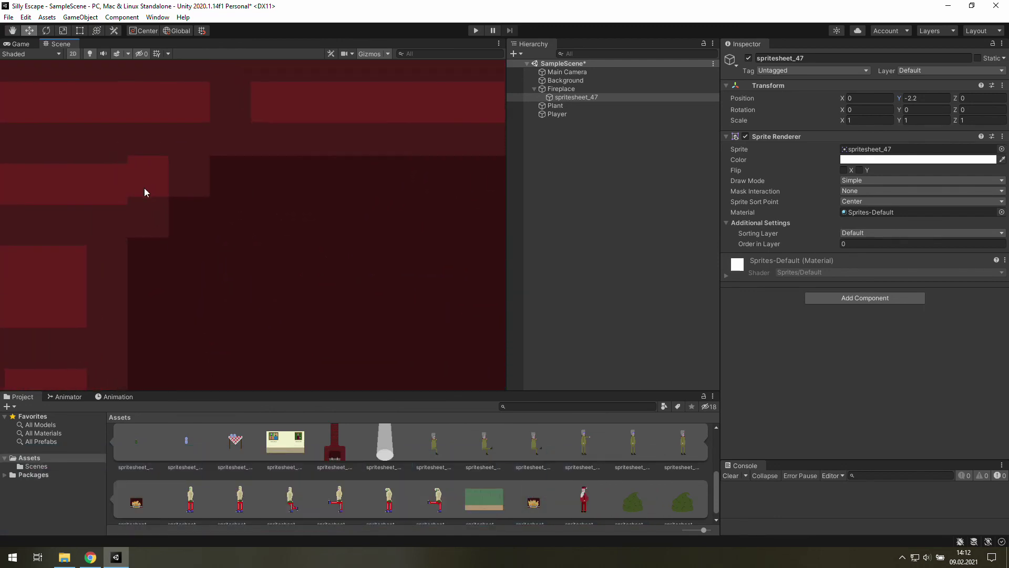
click(899, 101)
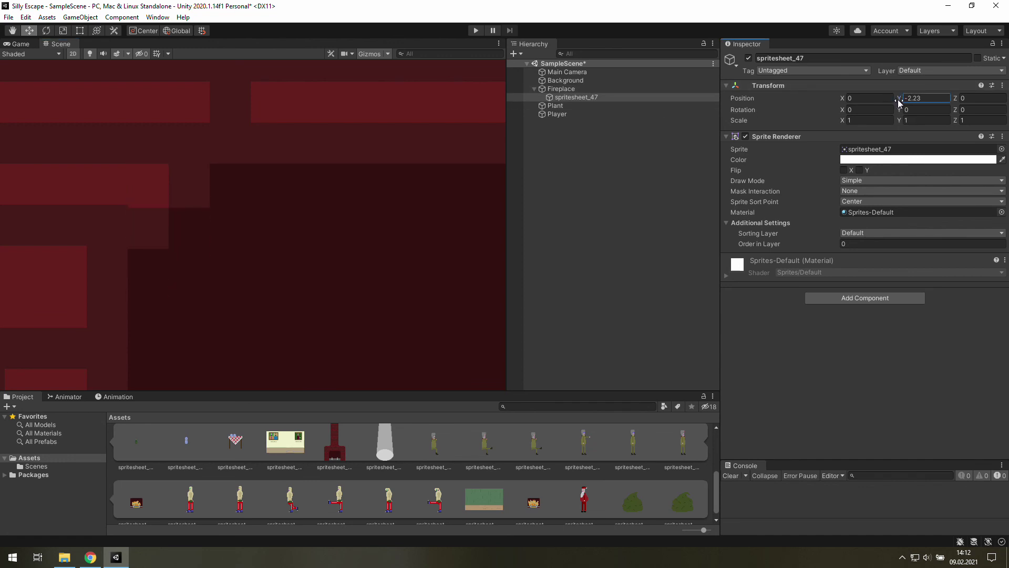
text(3)
scroll(258, 222, down, 1)
scroll(258, 222, down, 2)
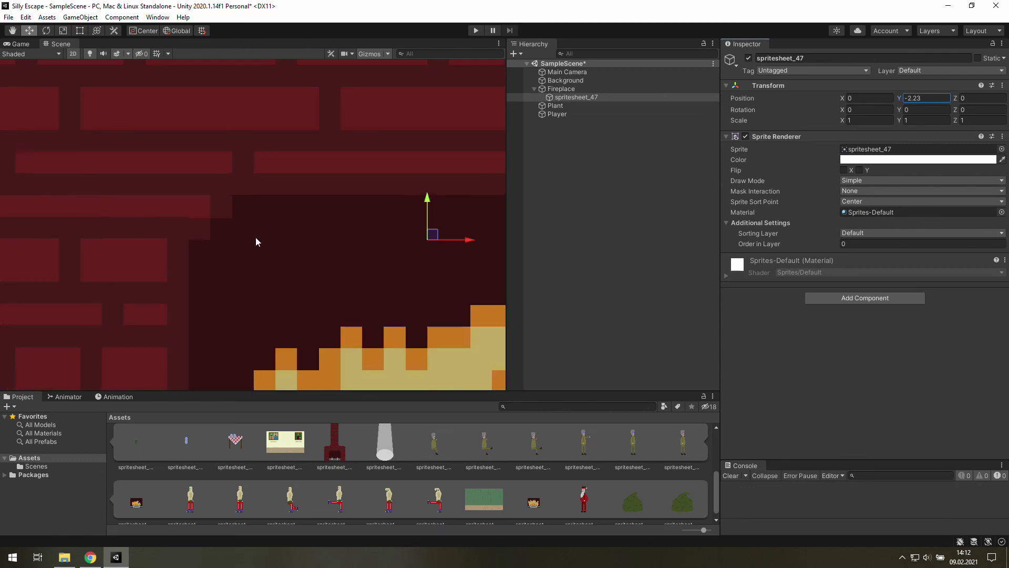
scroll(256, 238, down, 3)
scroll(261, 237, down, 3)
scroll(260, 239, down, 1)
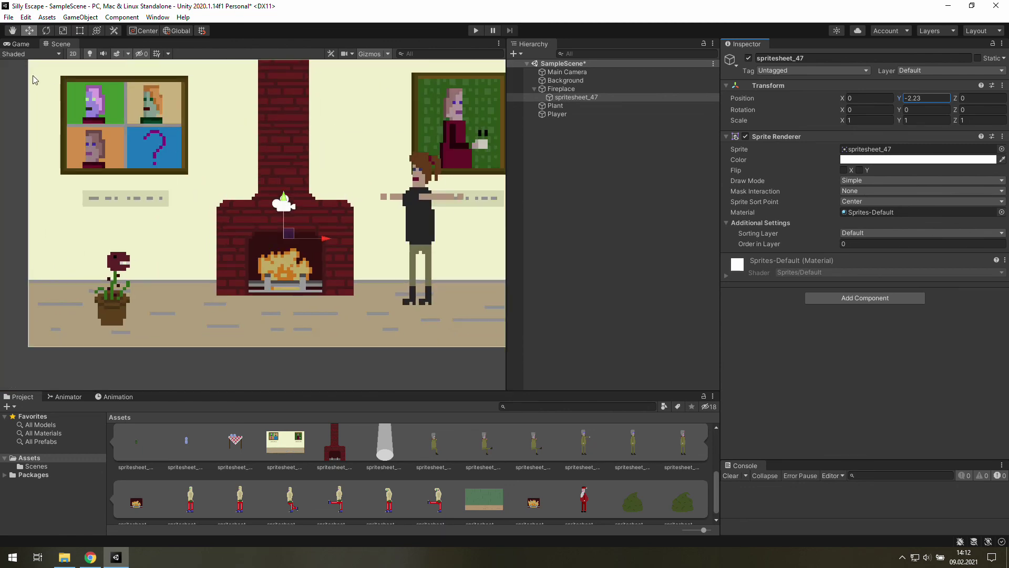